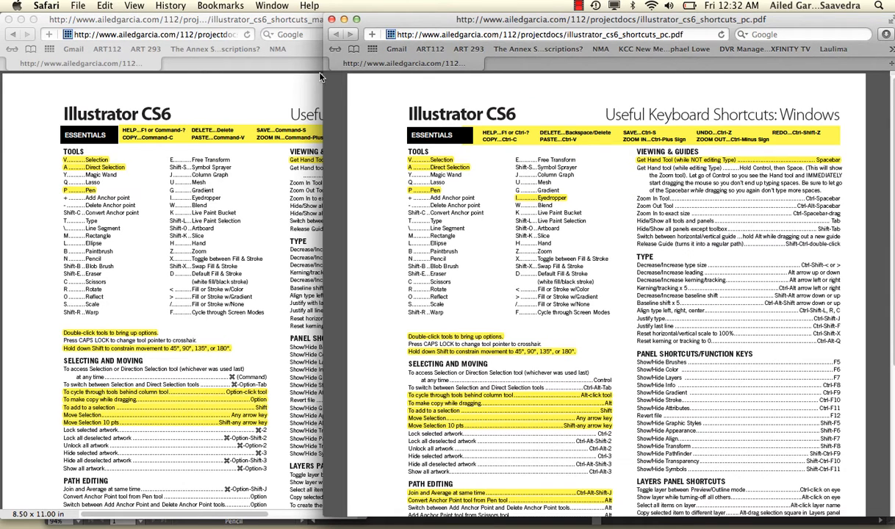
- Close the Windows shortcuts PDF window and switch to the blank Illustrator document
click(331, 19)
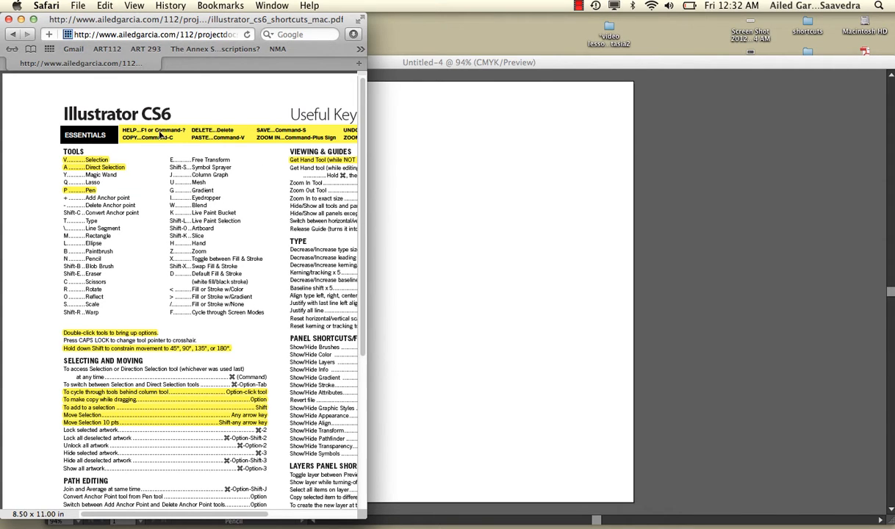
click(433, 187)
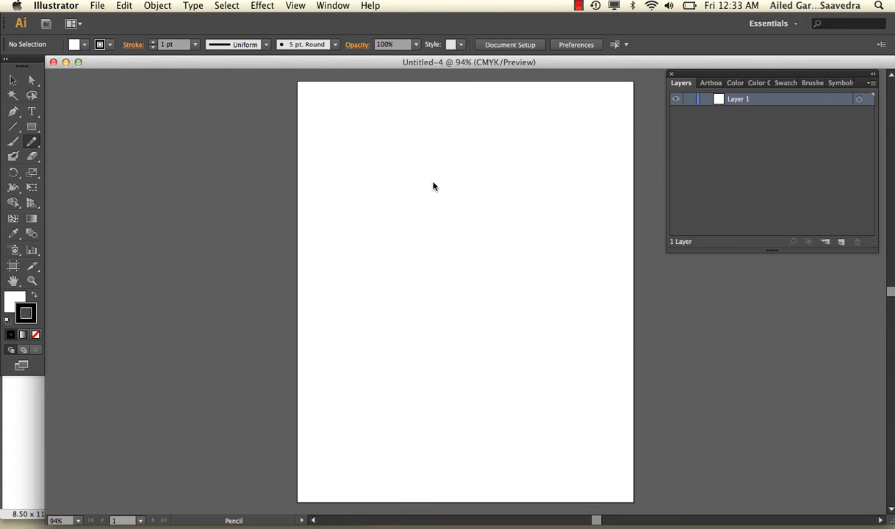
- Open Illustrator Help, dismiss the Adobe Help application, and look up the Help command in Illustrator
key(F1)
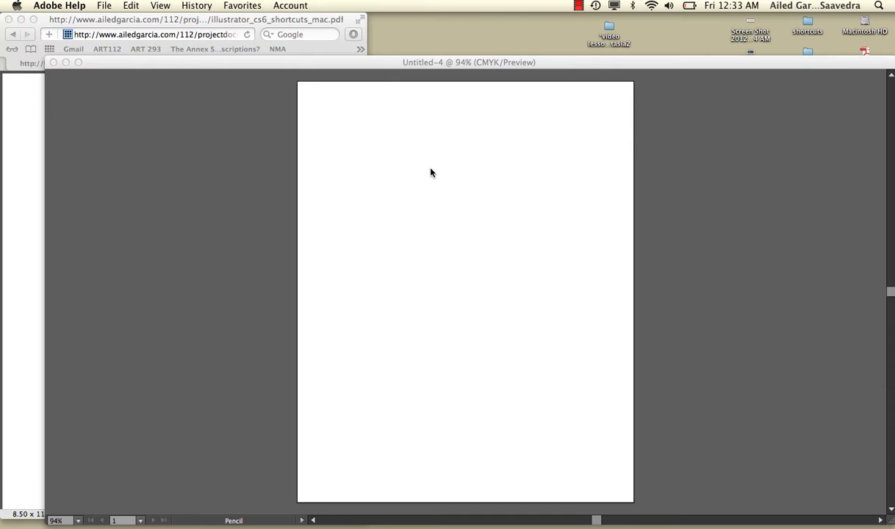
click(59, 5)
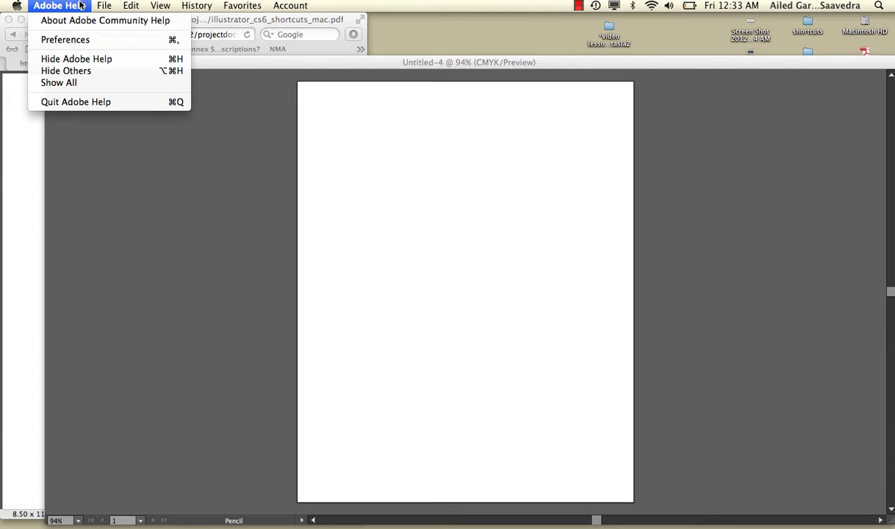
click(139, 58)
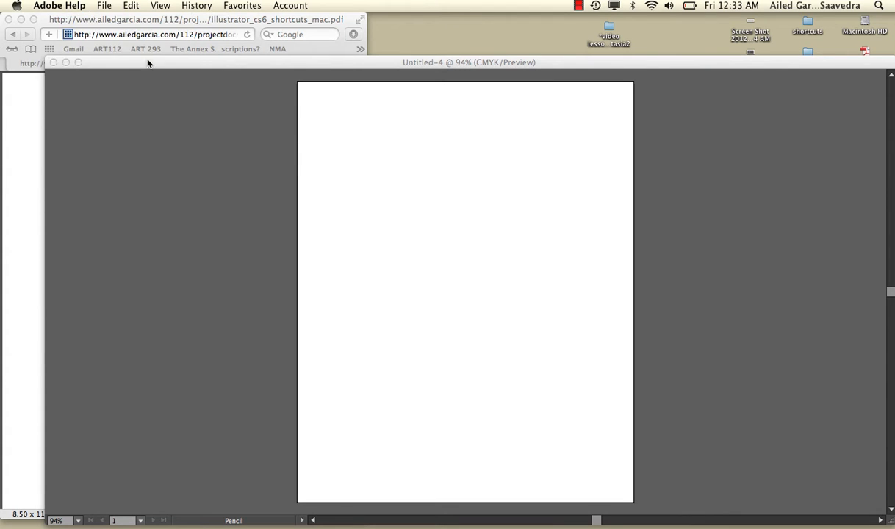
click(370, 5)
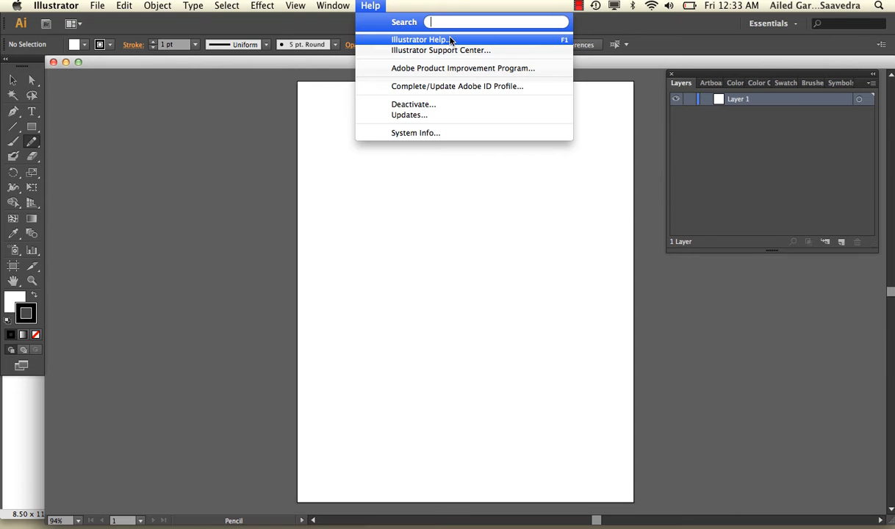
click(279, 114)
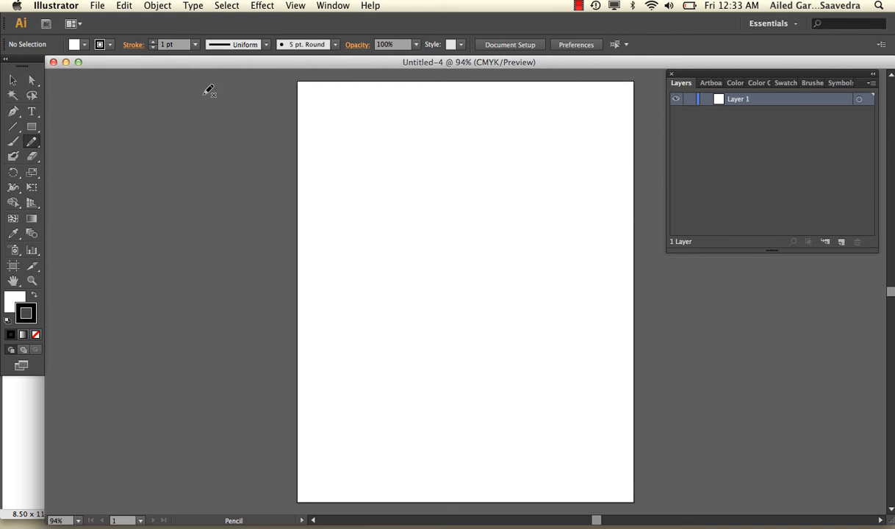
- Switch to Safari, examine the essential commands on the Mac shortcuts sheet, and return to Illustrator
key(super+Tab)
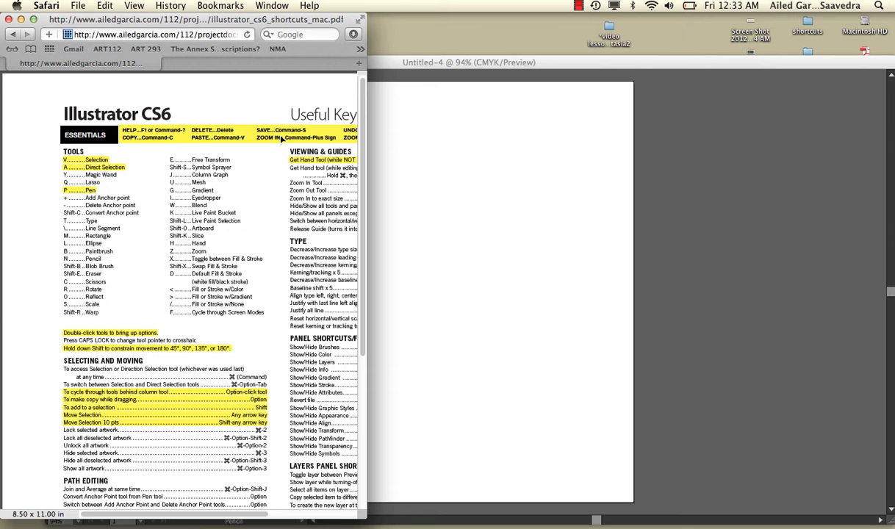
scroll(275, 150, right, 5)
scroll(274, 150, down, 3)
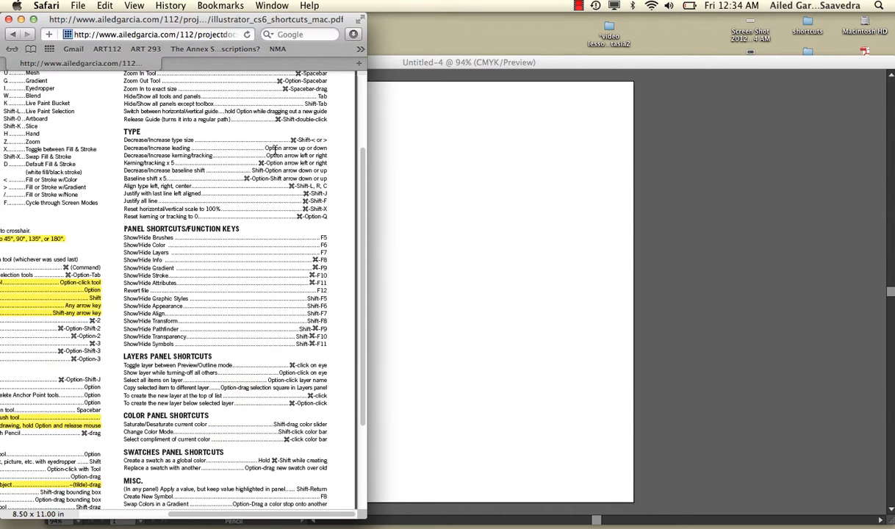
scroll(274, 150, up, 3)
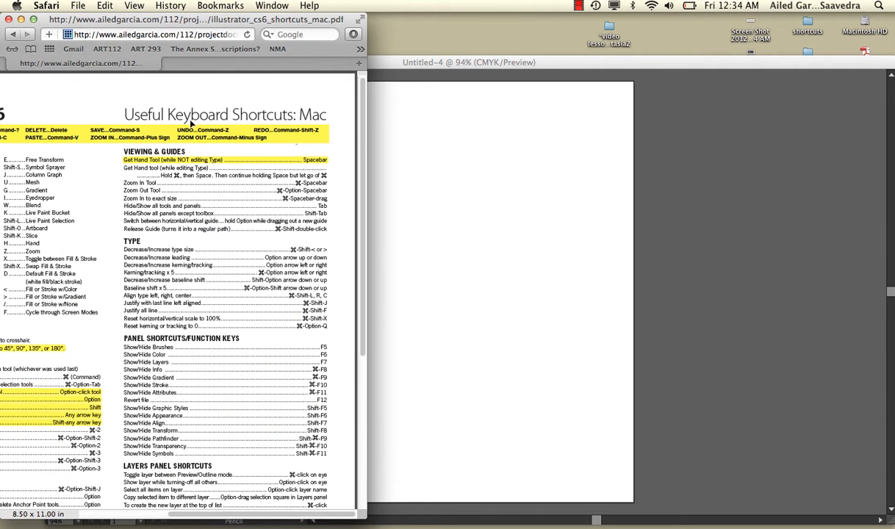
click(428, 103)
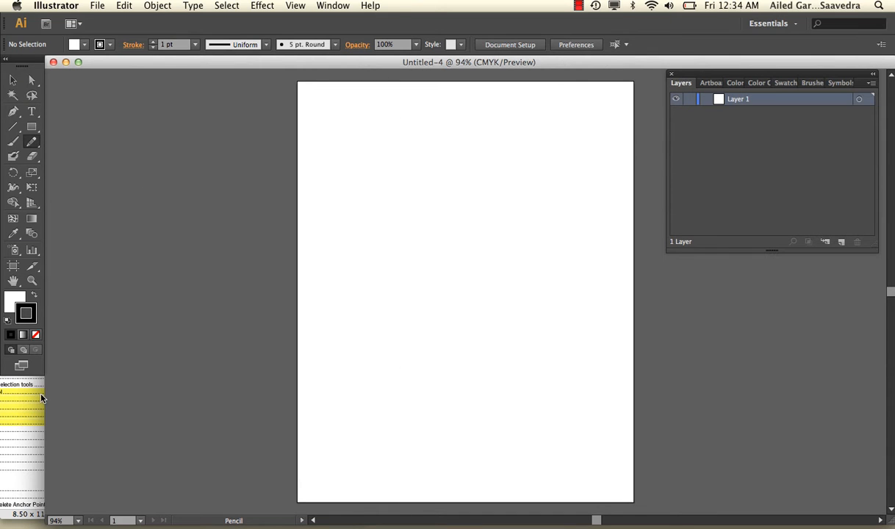
- Narrow and reposition the Illustrator document window so the shortcuts sheet shows beside it
drag(44, 374, 323, 373)
drag(611, 62, 553, 65)
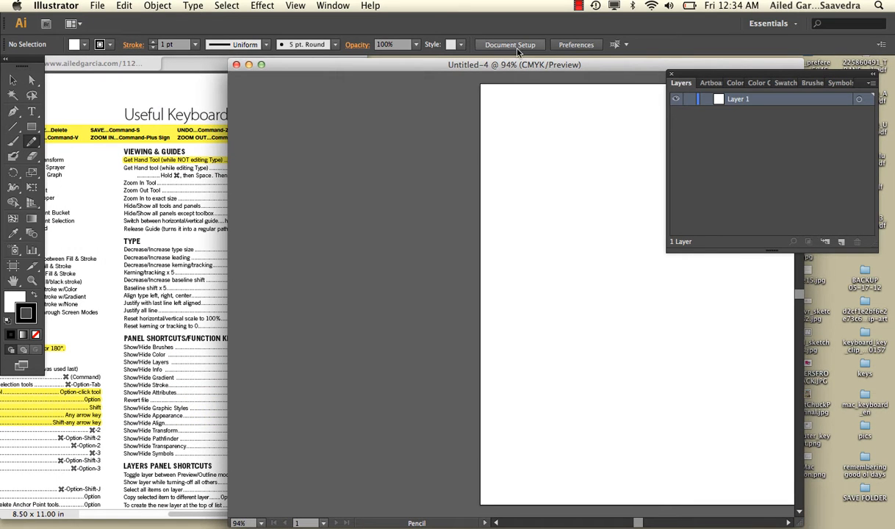
scroll(488, 129, right, 1)
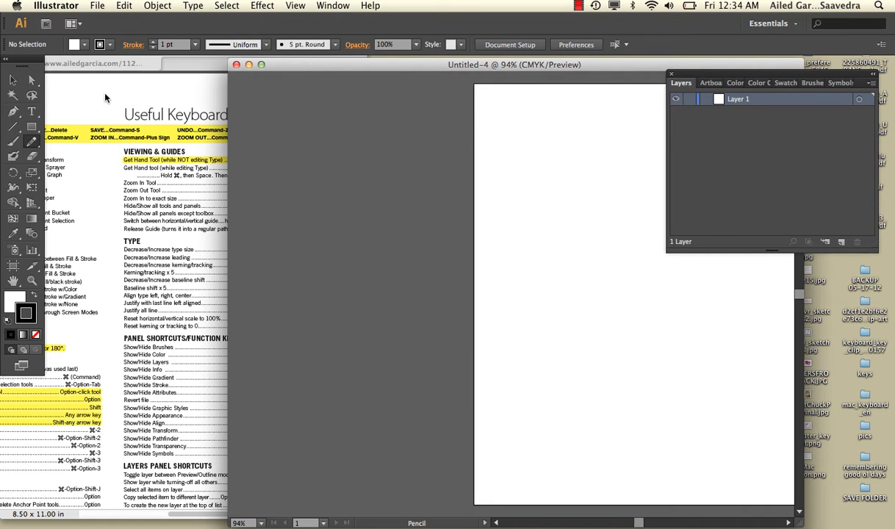
- Draw a rectangle near the artboard's upper-left corner and swap its fill and stroke so the fill is black
click(31, 127)
mouse_move(498, 108)
mouse_down()
mouse_move(566, 232)
mouse_move(620, 234)
mouse_up()
click(9, 79)
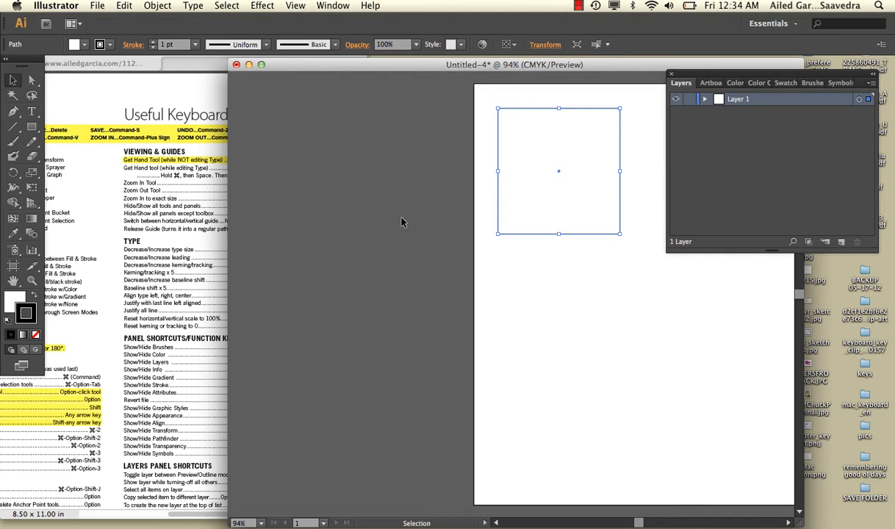
click(34, 293)
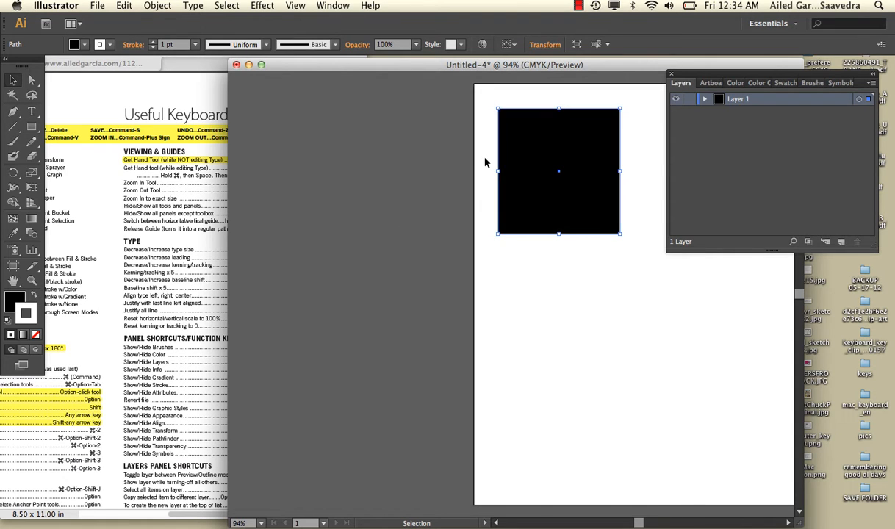
- Select the black rectangle and delete it from the artboard
click(481, 116)
click(509, 149)
key(Delete)
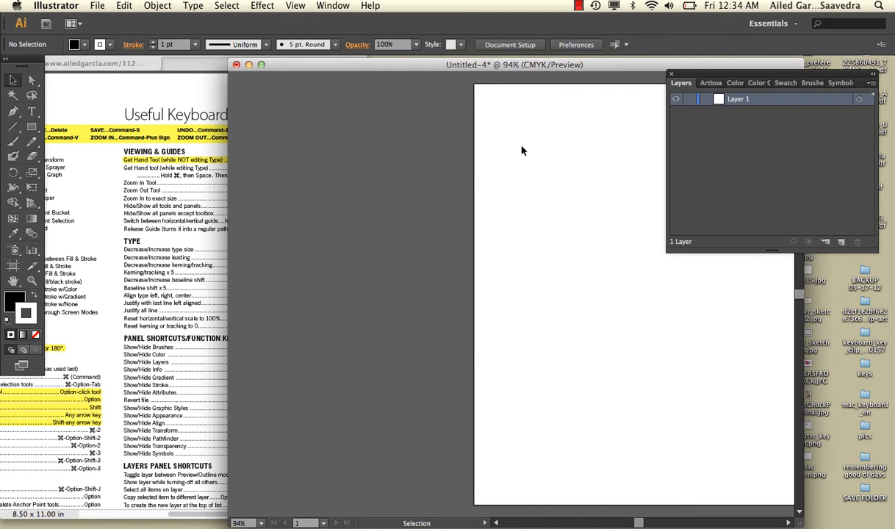
- Bring up the Save As dialog for the document and cancel it
key(super+s)
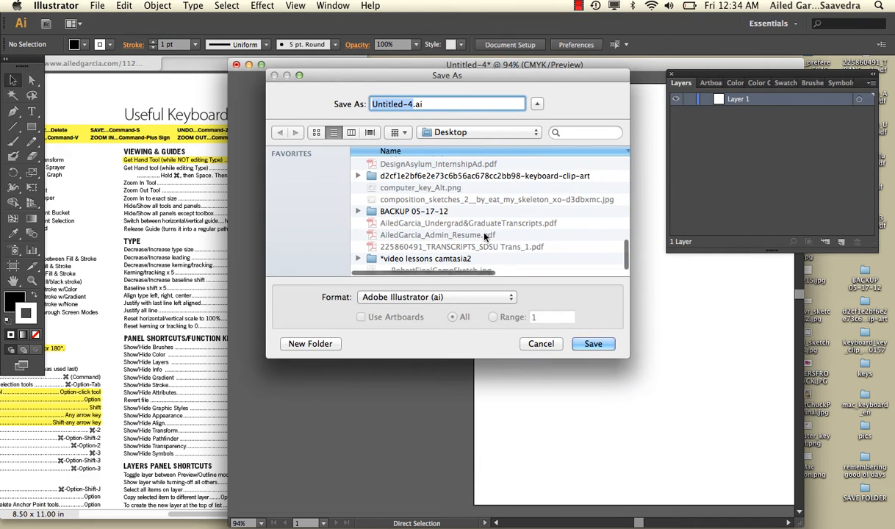
click(541, 344)
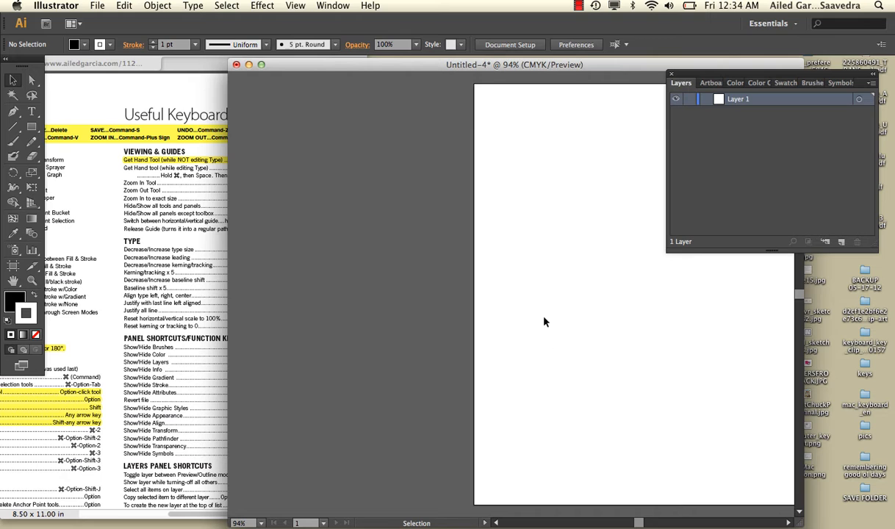
- Draw four black rectangles of different sizes, stepping down the artboard, with the largest one lowest
click(31, 126)
drag(519, 169, 590, 237)
drag(566, 173, 590, 236)
drag(571, 209, 611, 292)
drag(547, 254, 636, 360)
- Move the largest rectangle to the right with the Selection tool and undo the move
key(v)
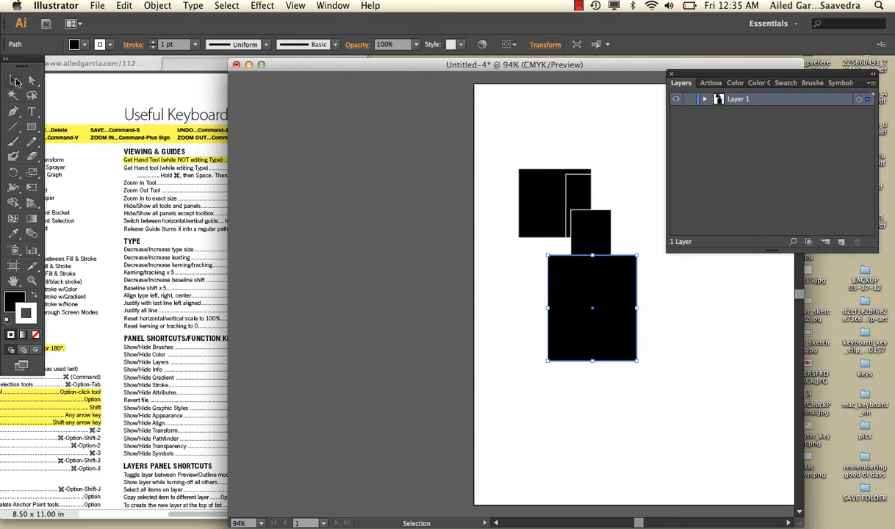
drag(583, 289, 652, 275)
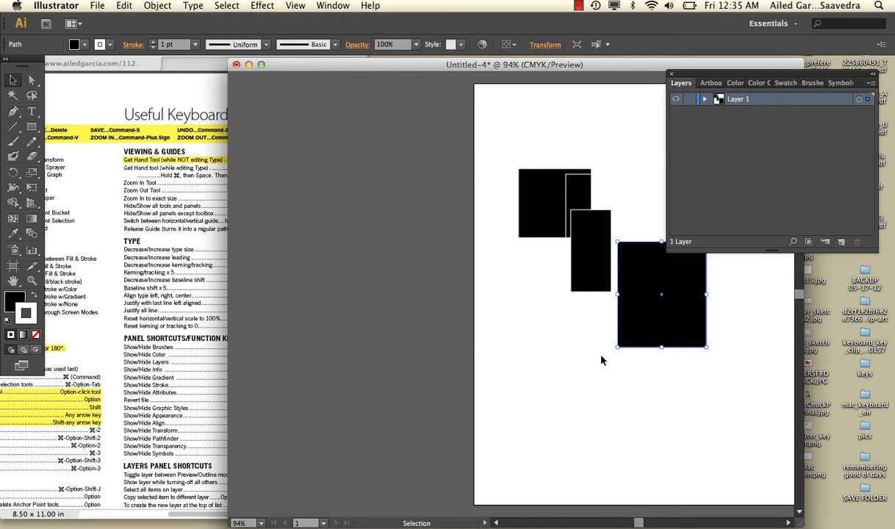
key(super+z)
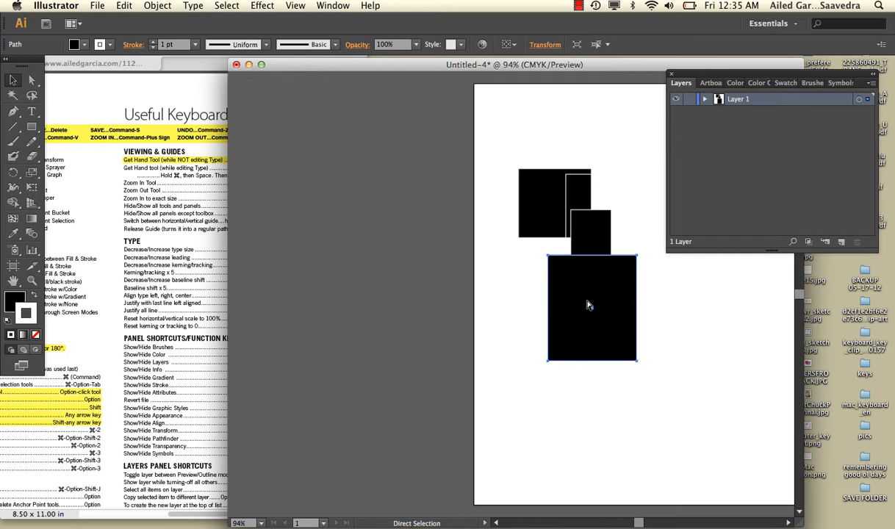
- Copy and paste the largest rectangle, placing the duplicate over the original's lower-right corner
key(super)
key(super+c)
key(super+v)
drag(504, 266, 628, 365)
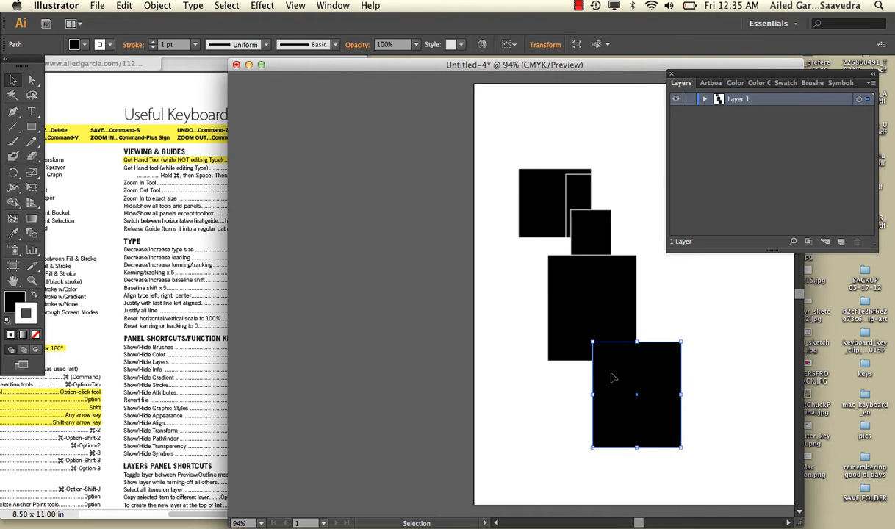
- Undo the move of the pasted rectangle and redo it
key(super+z)
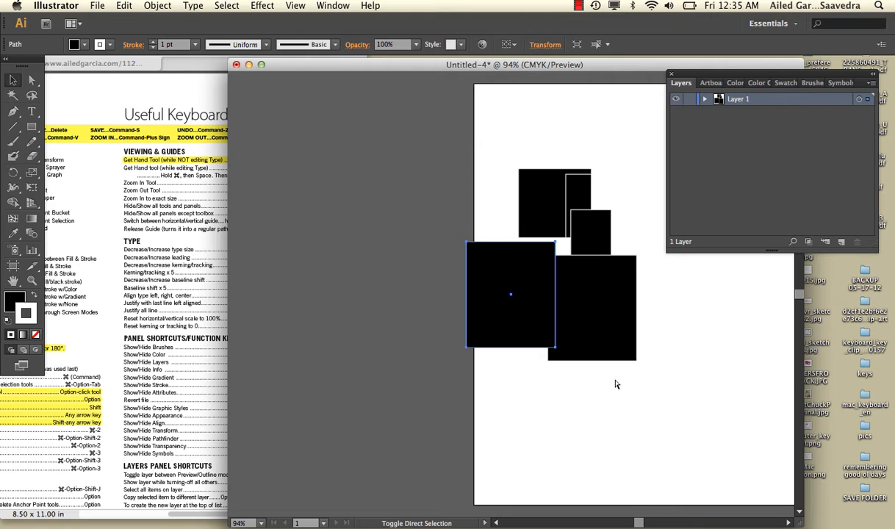
key(super+shift+z)
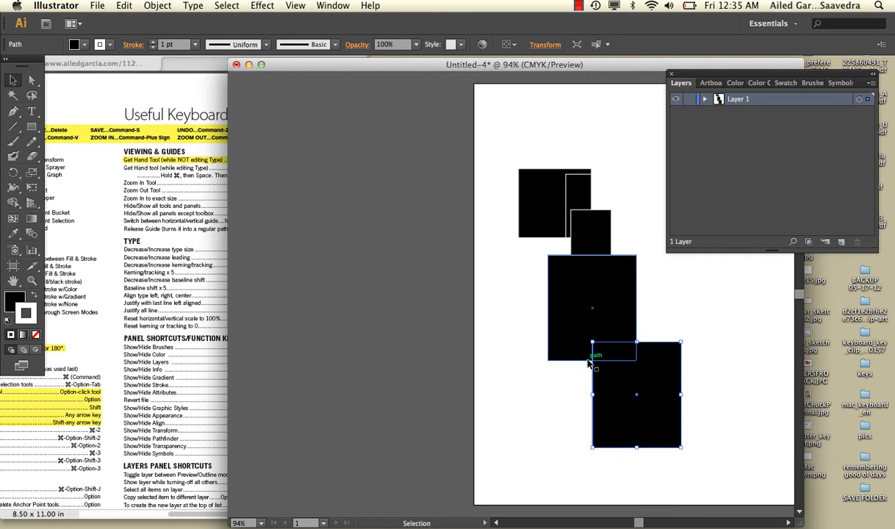
- Zoom the document in to 400% and back out to 100%
key(a)
scroll(588, 364, up, 3)
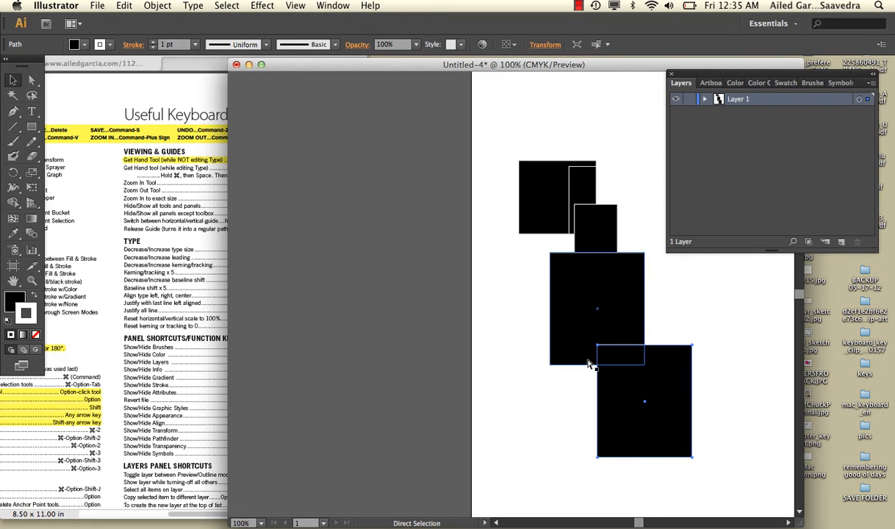
scroll(588, 364, up, 2)
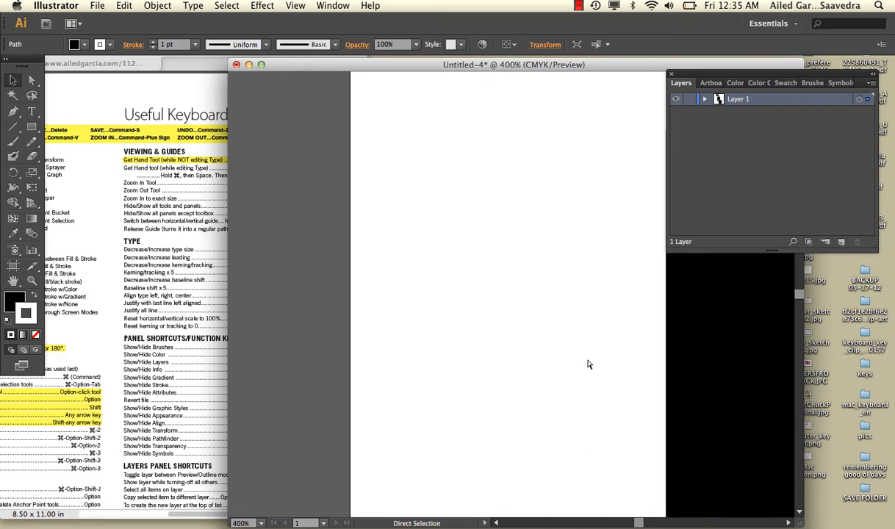
scroll(588, 363, down, 4)
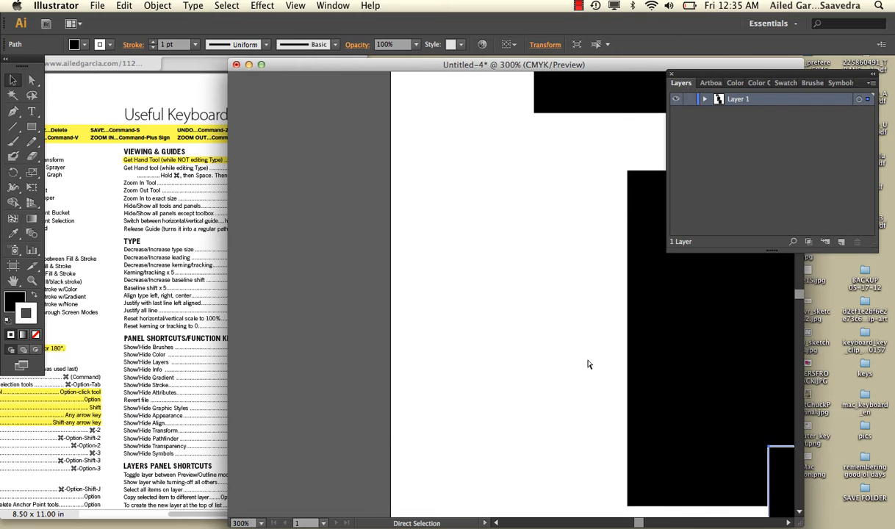
key(v)
- Bring the Mac shortcuts sheet forward in Safari, shift its window right, and examine the shortcut sections
click(125, 203)
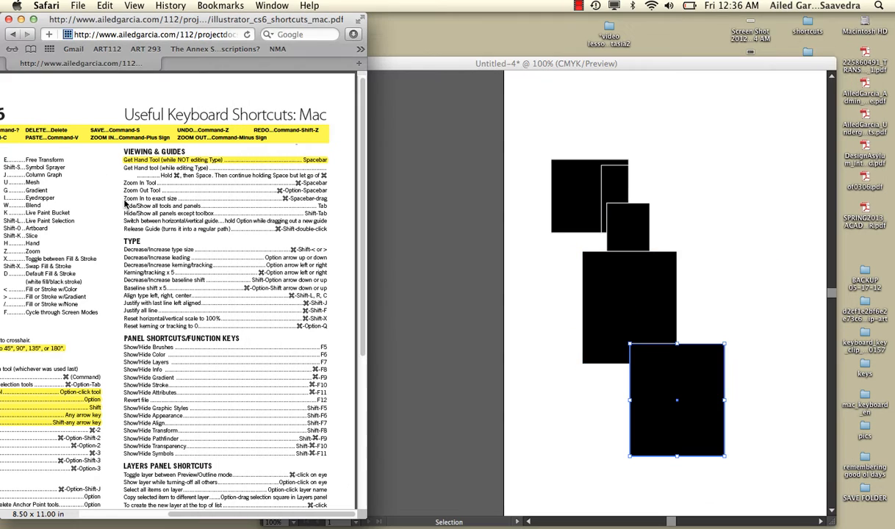
drag(95, 17, 164, 14)
scroll(163, 212, left, 2)
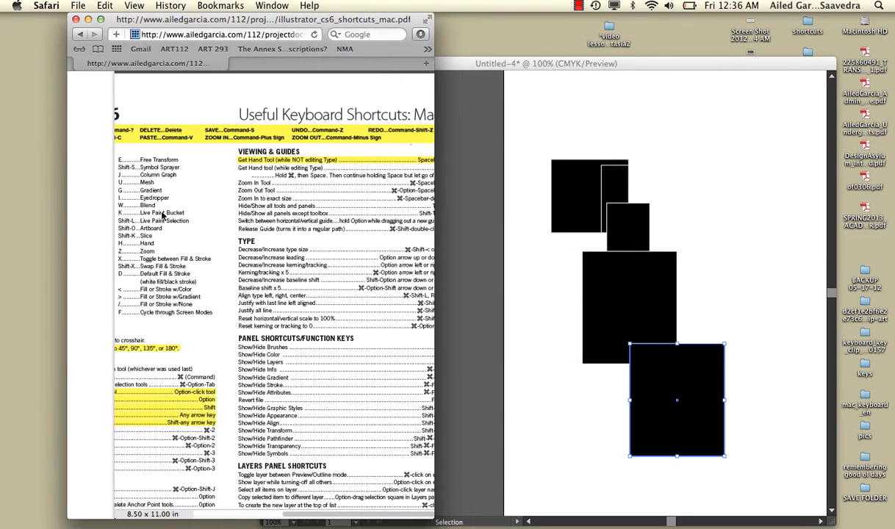
scroll(162, 212, down, 3)
scroll(161, 212, down, 5)
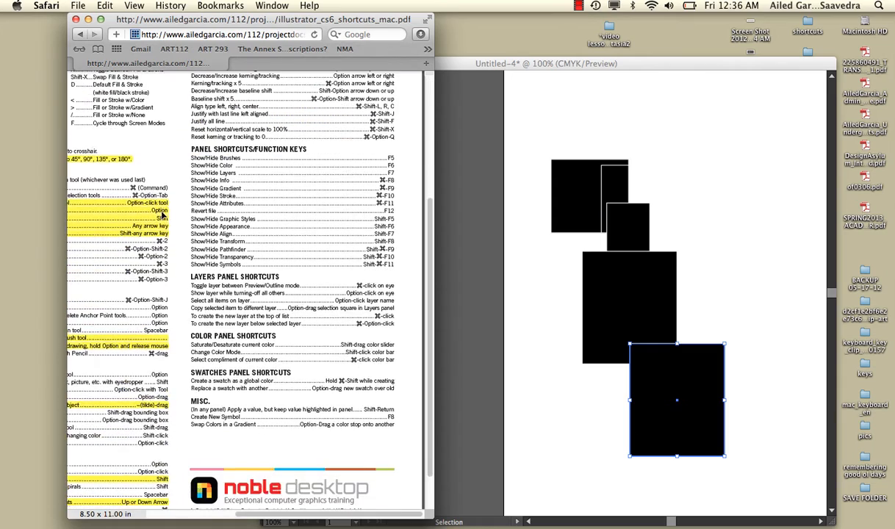
scroll(161, 213, up, 10)
scroll(161, 212, left, 3)
scroll(186, 509, left, 2)
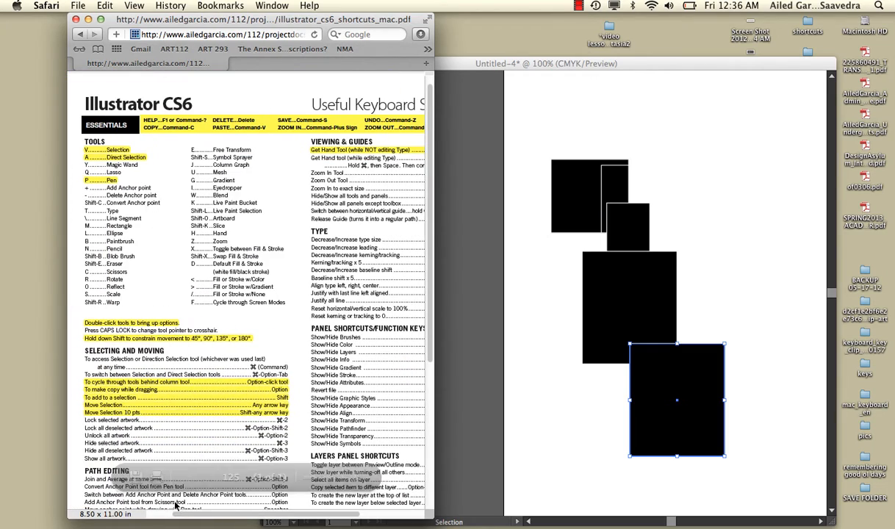
- Return to Illustrator and activate the Direct Selection tool, followed by the Pen tool
click(527, 104)
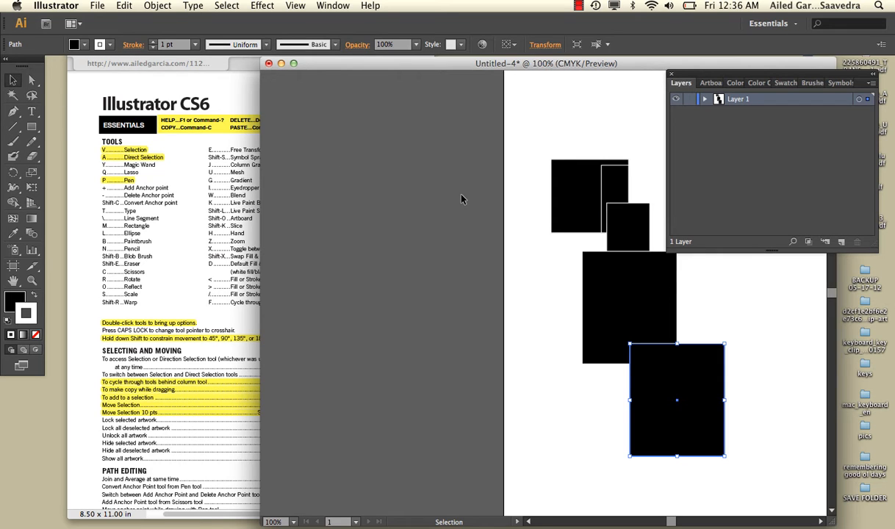
key(a)
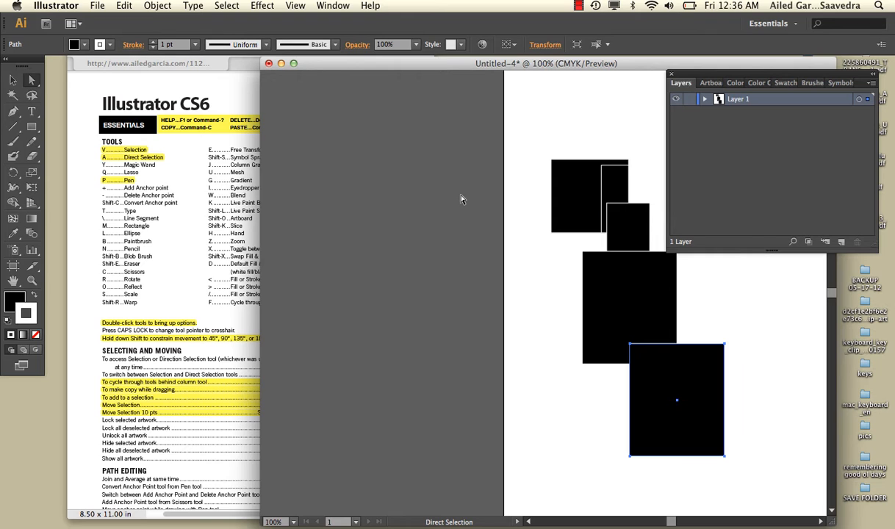
key(p)
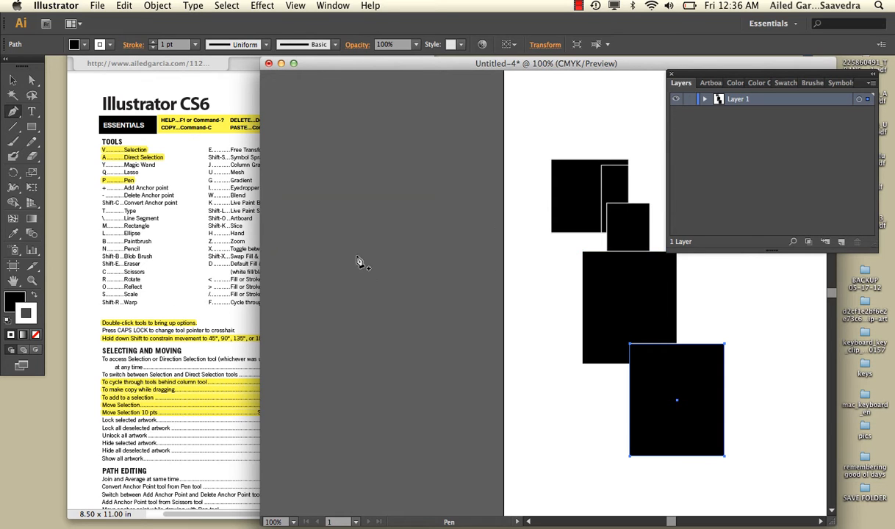
- Bring up the Blob Brush tool options, dismiss them without changes, and look over the shortcuts sheet
double_click(20, 160)
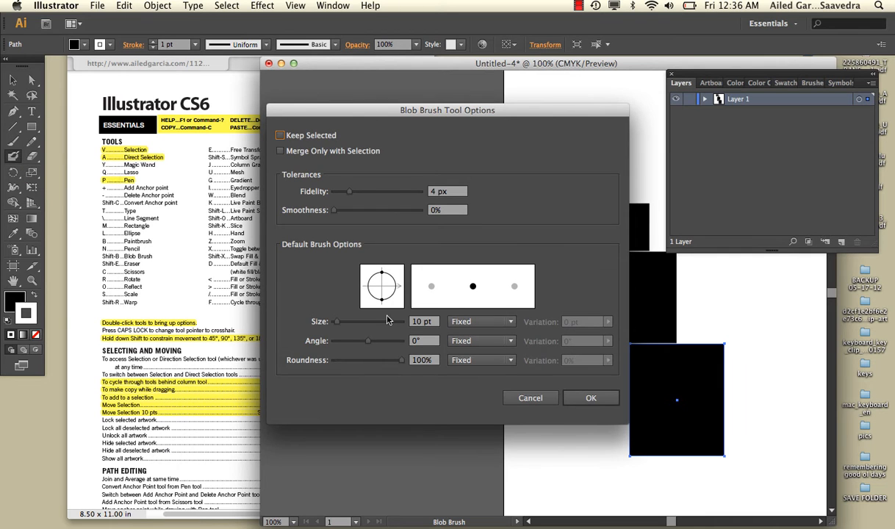
click(527, 397)
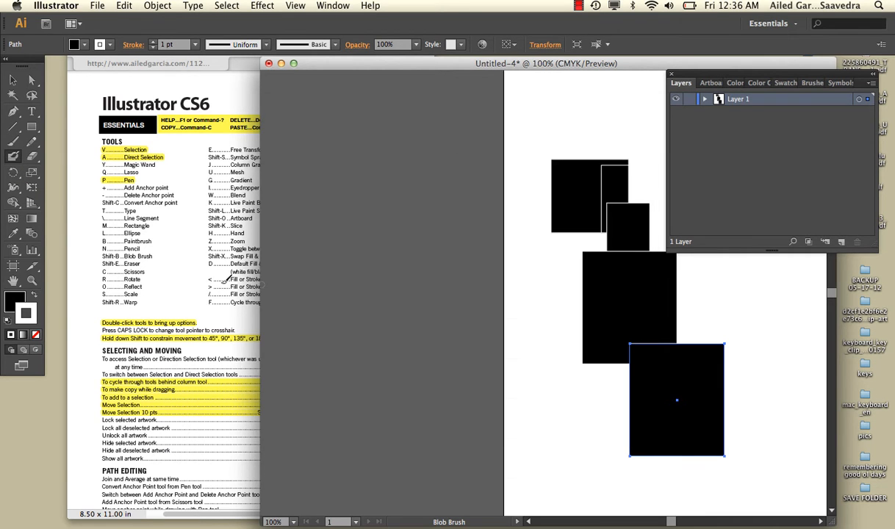
scroll(213, 288, right, 4)
scroll(213, 287, down, 3)
scroll(213, 287, up, 4)
scroll(213, 287, left, 5)
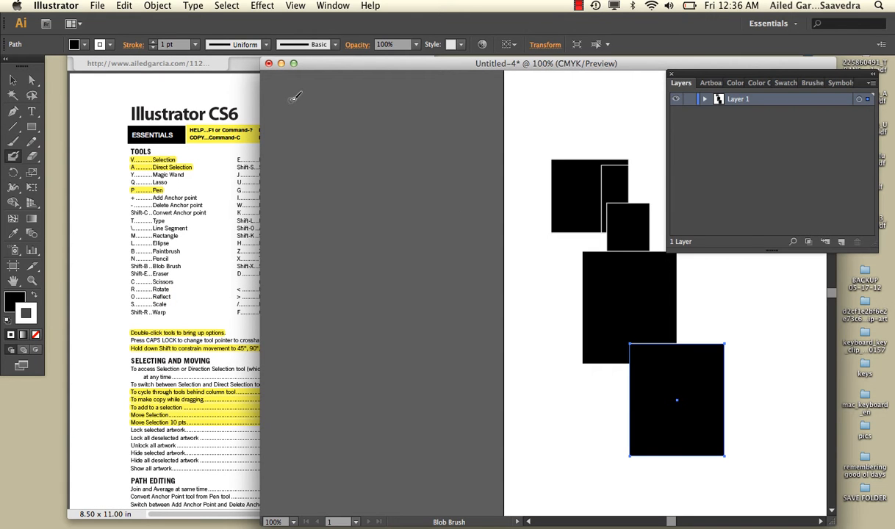
- Move the uppermost rectangle straight up with the Selection tool until it overlaps the artboard's upper edge
click(13, 79)
drag(568, 186, 565, 119)
key(shift)
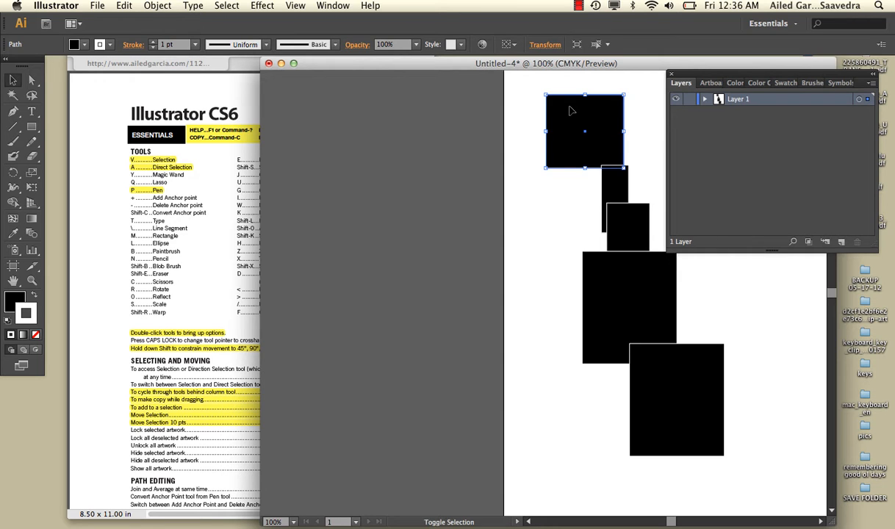
shift+click(570, 108)
drag(575, 132, 577, 94)
- Rotate the uppermost rectangle 90° and shift the document window aside to uncover more of the shortcuts sheet
scroll(574, 164, up, 3)
scroll(574, 164, right, 2)
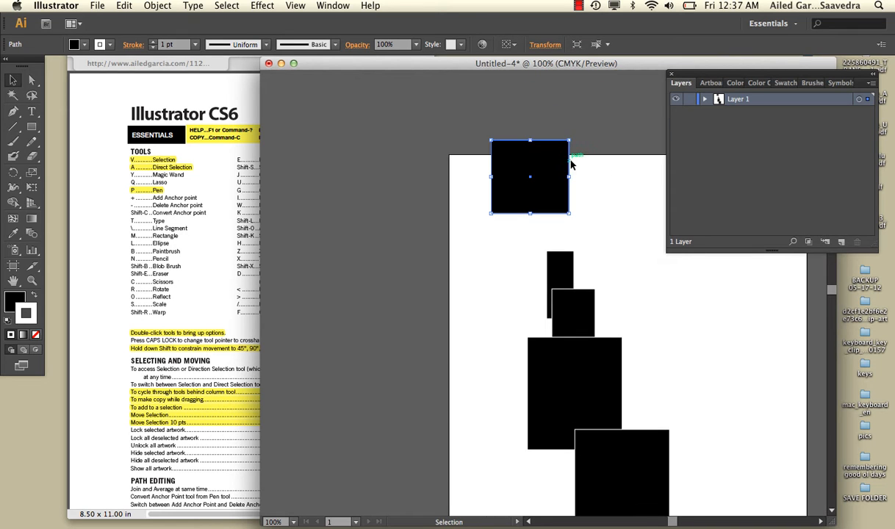
scroll(570, 164, right, 2)
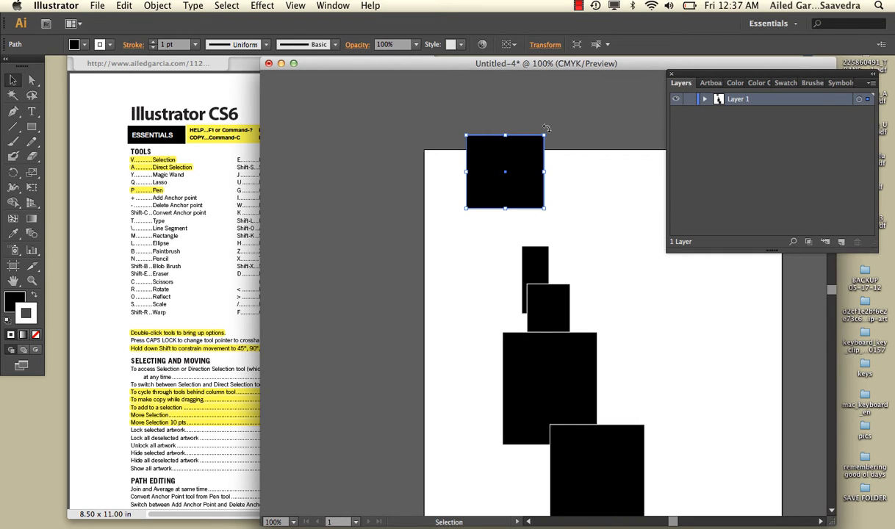
drag(546, 129, 564, 210)
drag(303, 59, 378, 58)
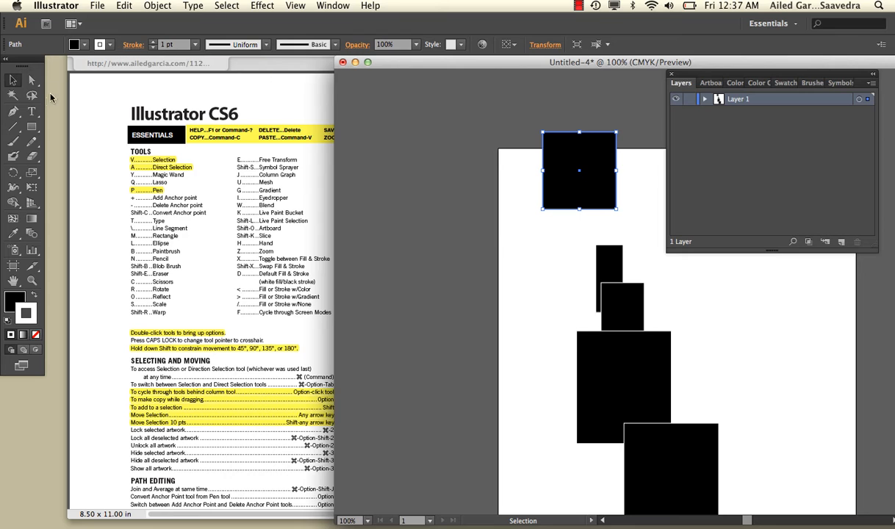
- Activate the Pen tool and cycle through its grouped tools, ending on Add Anchor Point
mouse_move(20, 116)
mouse_down()
mouse_move(33, 141)
mouse_move(31, 112)
mouse_move(33, 156)
mouse_move(33, 126)
mouse_move(14, 113)
mouse_up()
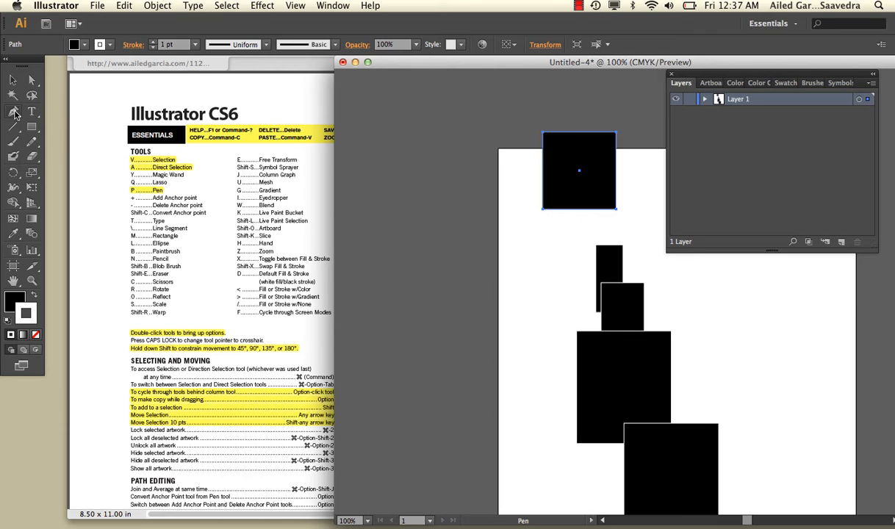
alt+click(14, 112)
alt+click(13, 112)
alt+click(13, 113)
alt+click(14, 113)
alt+click(14, 114)
mouse_move(14, 116)
mouse_down()
mouse_move(56, 111)
mouse_move(64, 154)
mouse_move(16, 110)
mouse_up()
- Duplicate the uppermost rectangle down to the right and the narrow rectangle to its left, and deselect
key(super+minus)
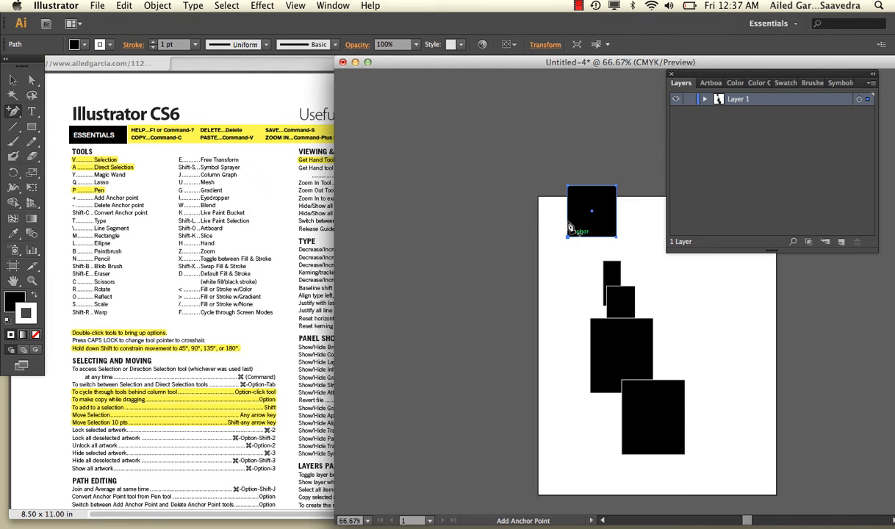
click(16, 79)
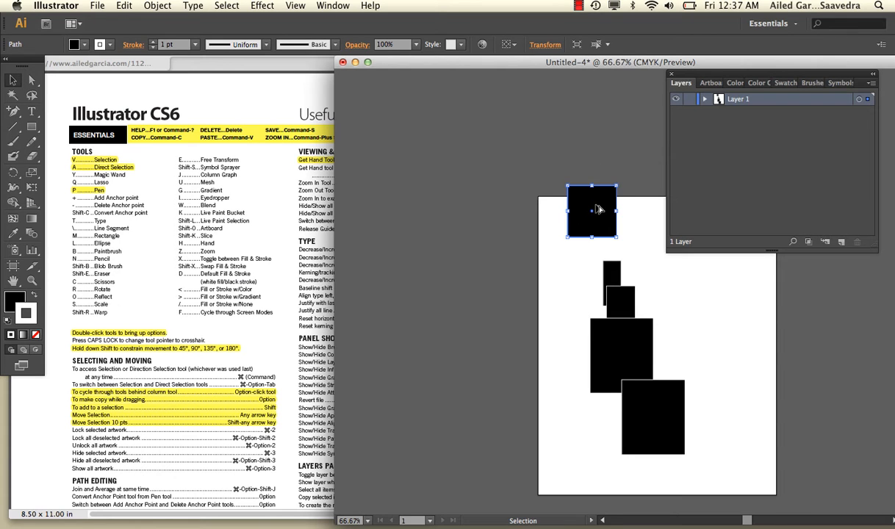
drag(599, 210, 680, 273)
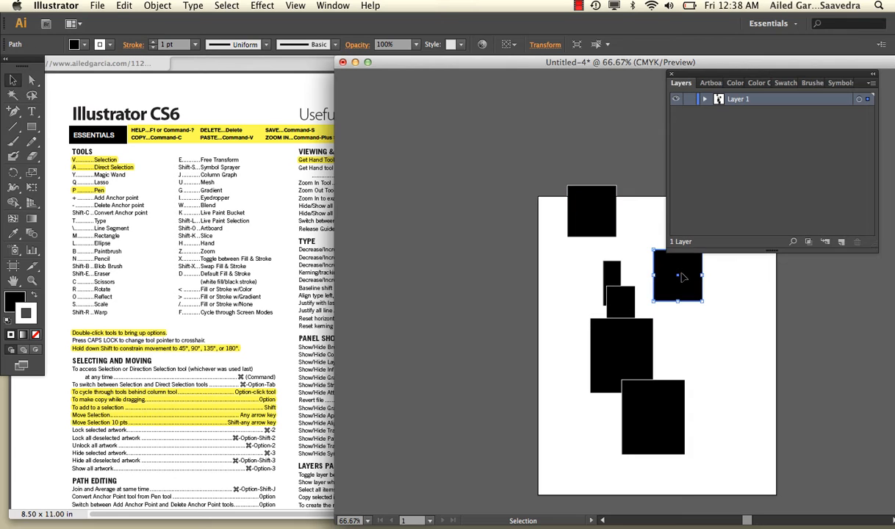
drag(611, 282, 563, 284)
click(557, 337)
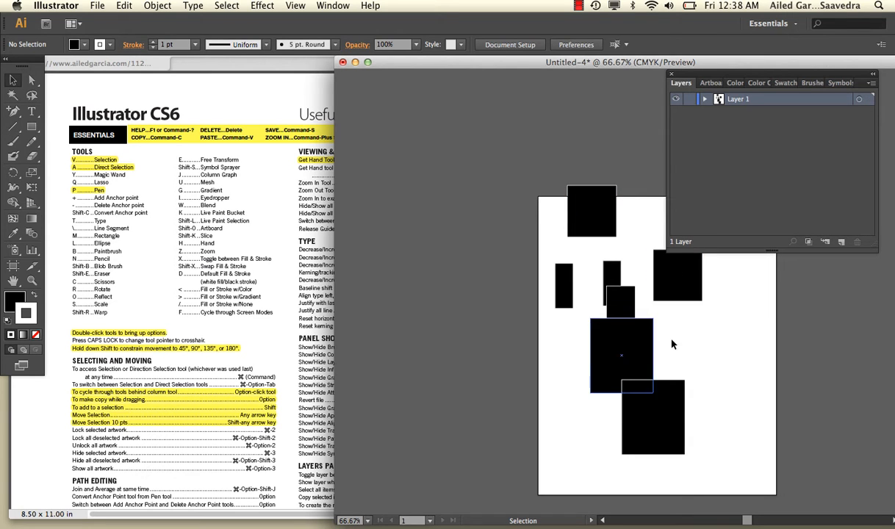
- Select the two large lower rectangles and the uppermost one together and move them left, mostly off the artboard
click(628, 395)
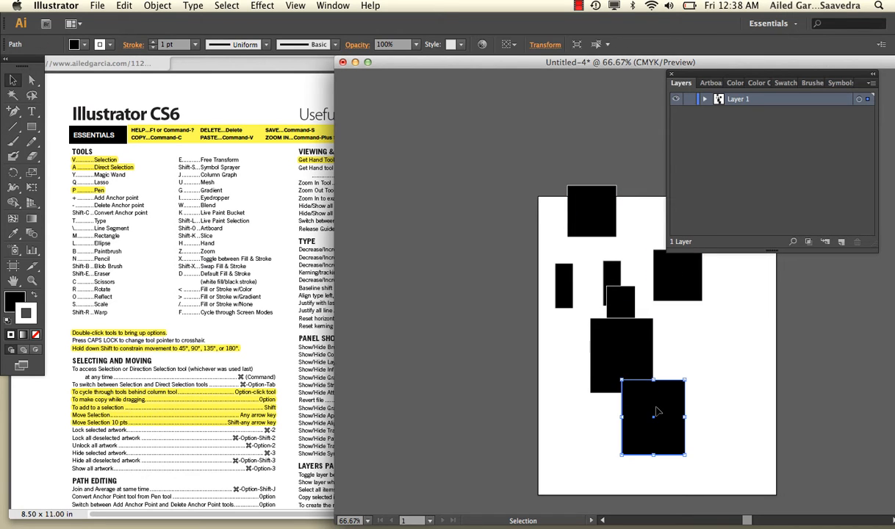
shift+click(637, 359)
shift+click(636, 360)
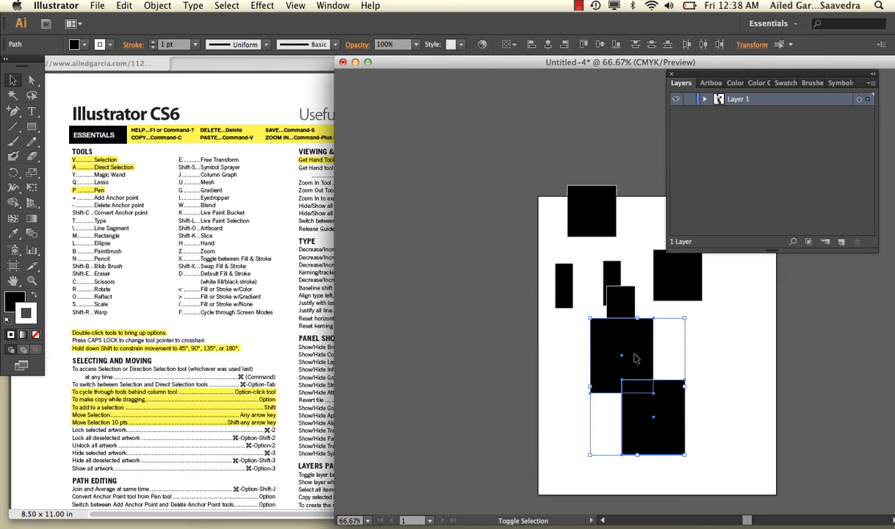
shift+click(592, 199)
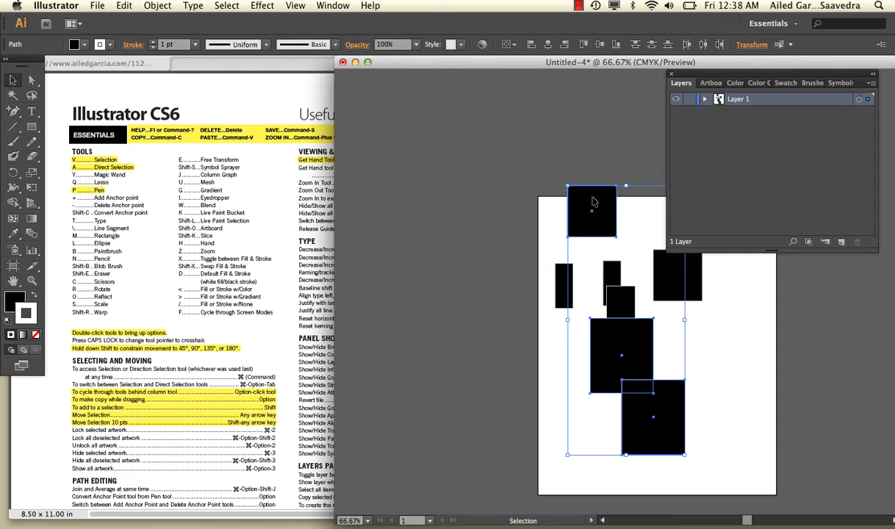
drag(596, 217, 474, 245)
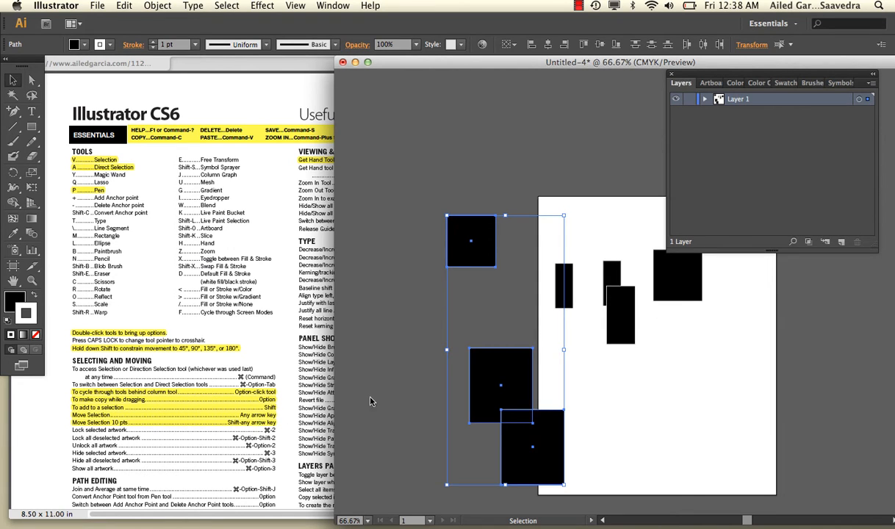
- Nudge the three selected rectangles in single increments up, right, down and up again
key(Up)
key(Up)
key(Up)
key(Up)
key(Up)
key(Up)
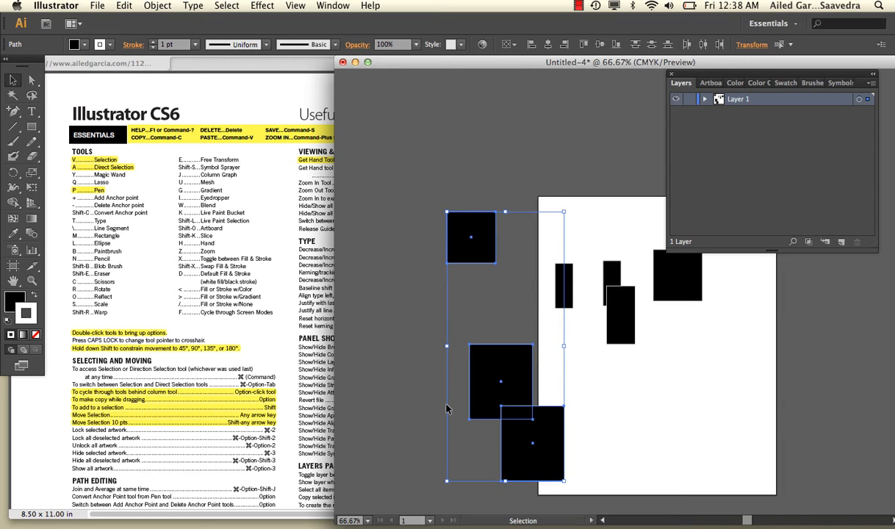
key(Right)
key(Right)
key(Right)
key(Right)
key(Right)
key(Right)
key(Right)
key(Right)
key(Right)
key(Down)
key(Down)
key(Down)
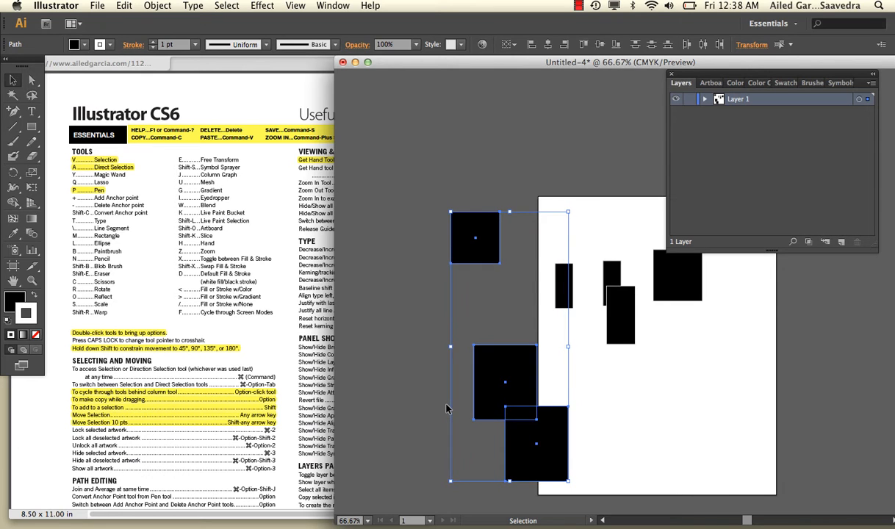
key(Down)
key(Down)
key(Up)
key(Up)
key(Up)
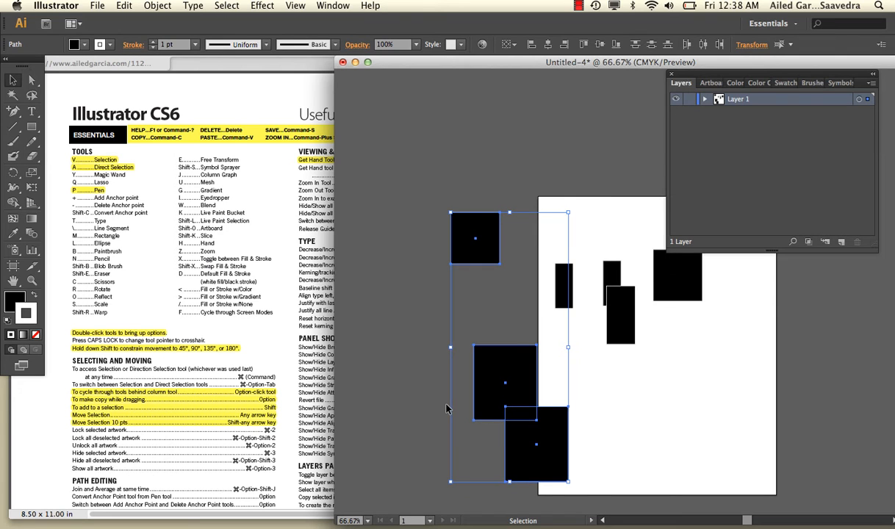
key(Up)
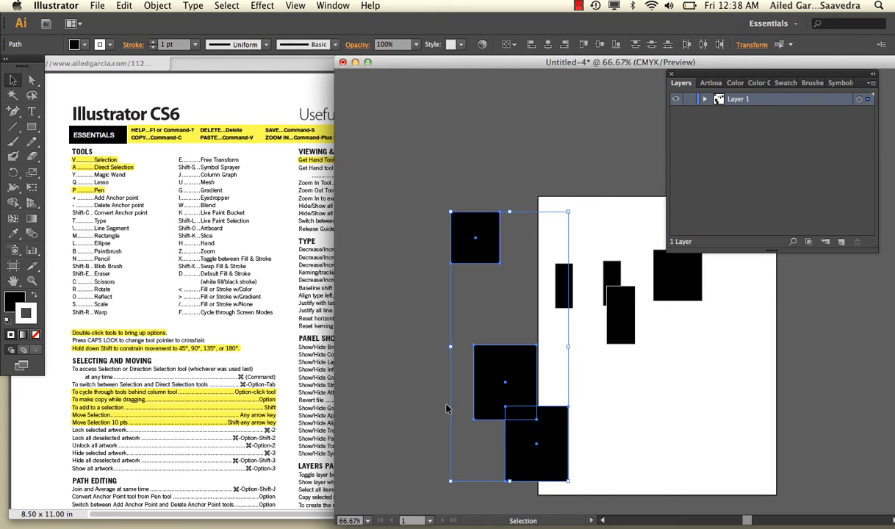
- Nudge the three selected rectangles 10 pt up and 20 pt right in 10 pt increments, and deselect them
key(shift)
key(shift+Up)
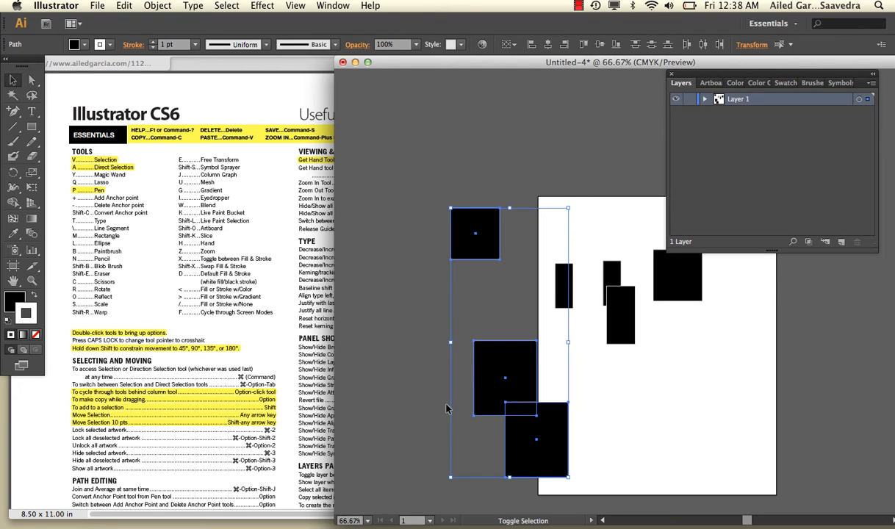
key(shift+Right)
key(shift+Right)
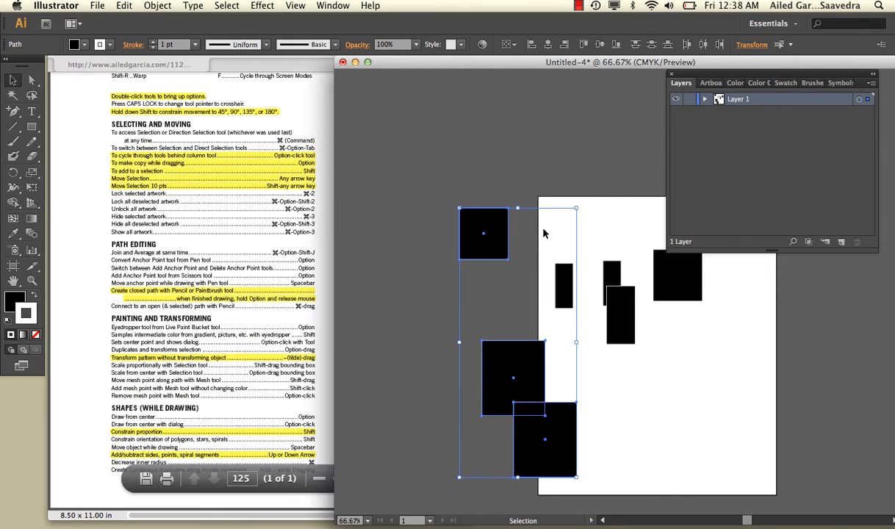
click(585, 218)
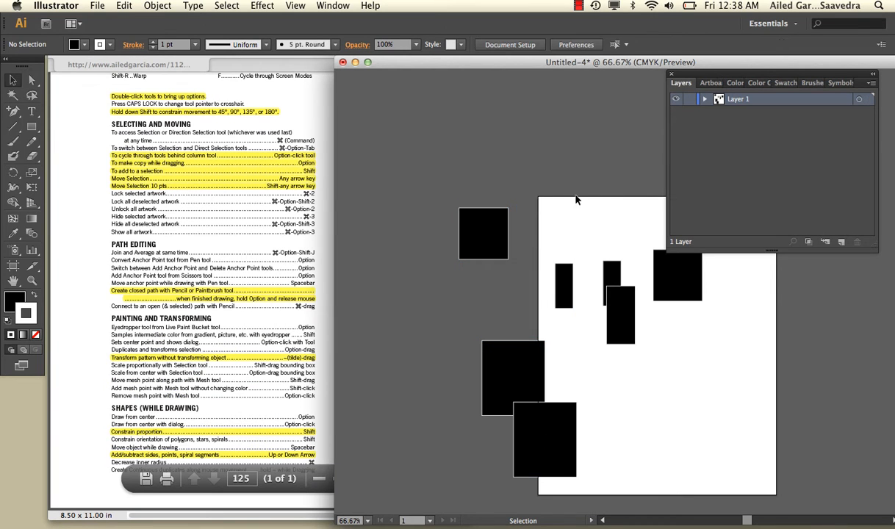
- Stretch the upper rectangle beside the artboard to nearly double its height, and undo the stretch
click(484, 207)
drag(484, 202, 484, 162)
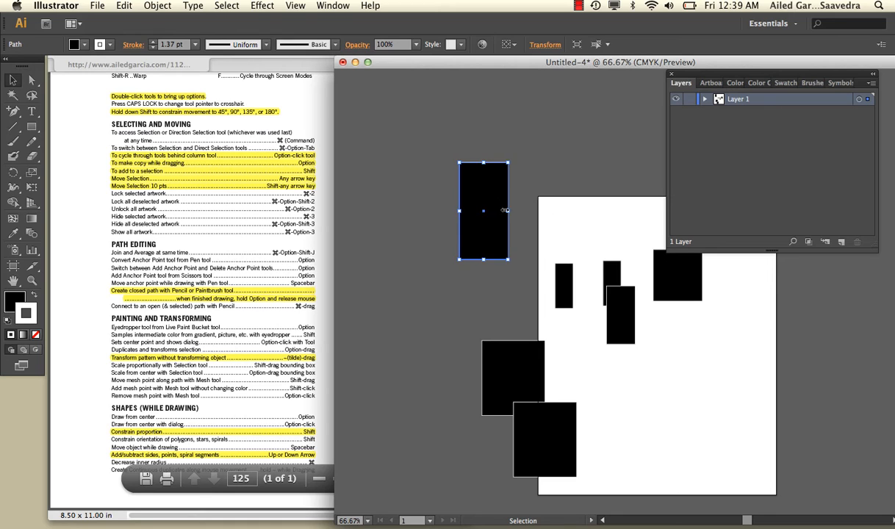
key(super+z)
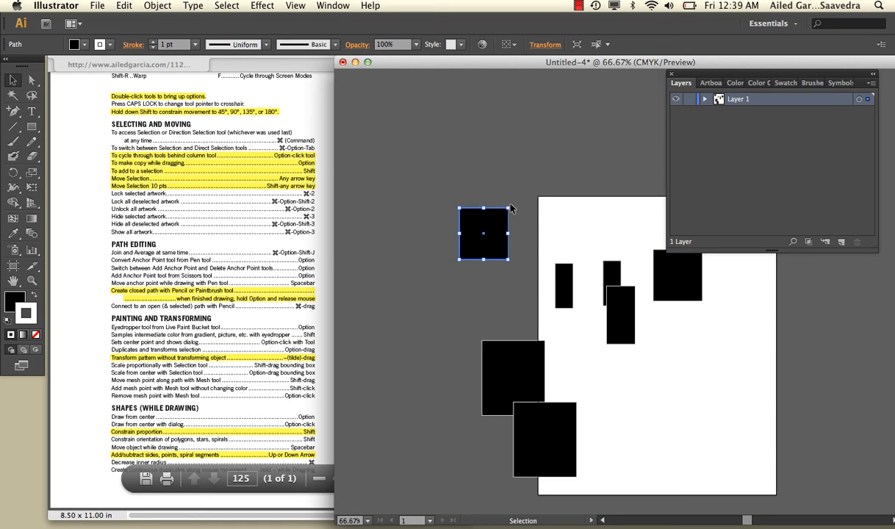
- Scale the upper rectangle beside the artboard up slightly from its upper-right corner, keeping its proportions
key(shift)
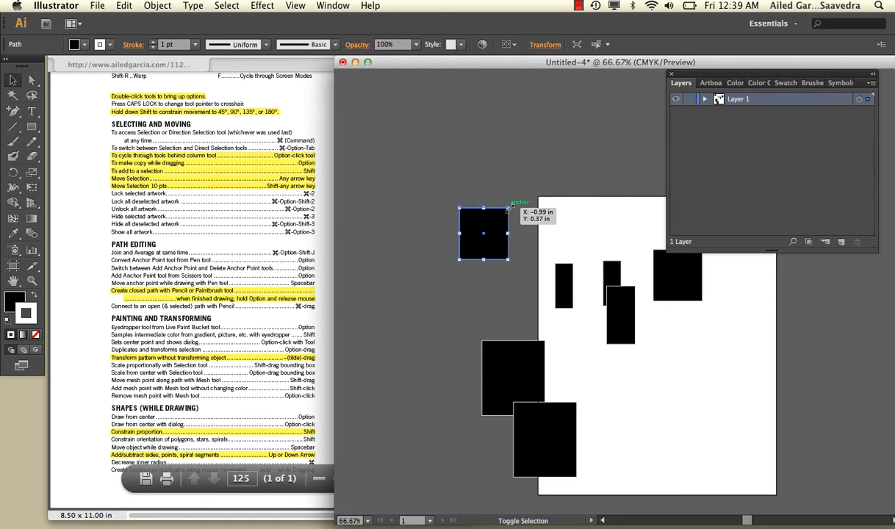
mouse_move(508, 208)
mouse_down()
mouse_move(572, 147)
mouse_move(522, 201)
mouse_up()
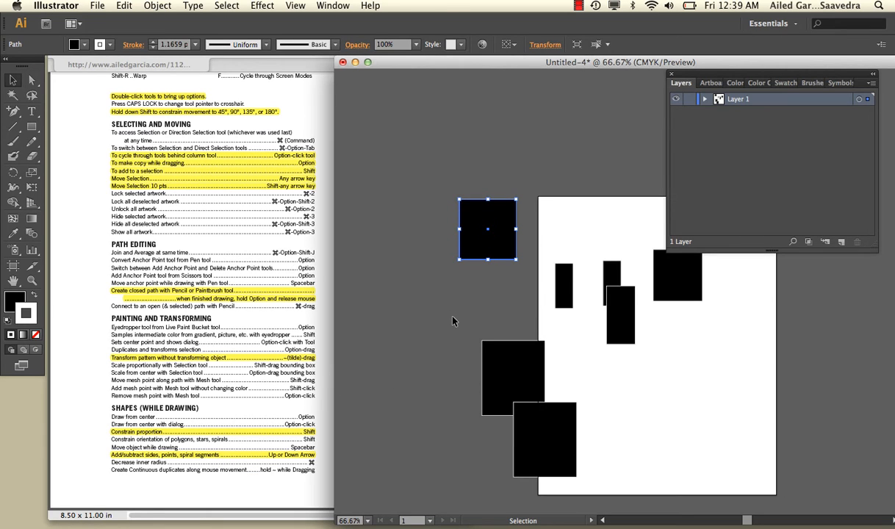
- Draw a nine-pointed star below the rectangles on the artboard, adding and removing points while drawing it
drag(32, 127, 77, 186)
drag(650, 381, 681, 410)
key(Up)
key(Up)
key(Up)
key(Down)
key(Down)
key(Down)
key(Up)
key(Up)
key(Up)
key(Up)
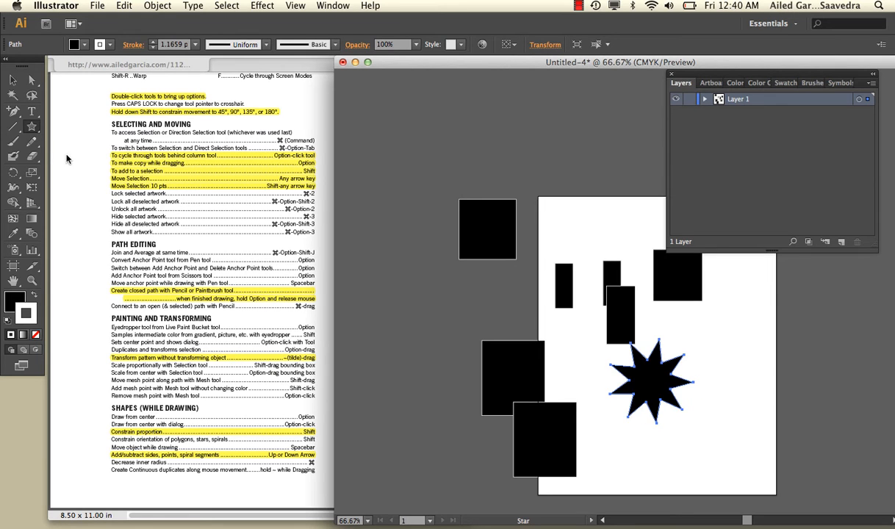
- Draw a large spiral with the Spiral tool beyond the artboard, ending over the upper rectangle
click(16, 129)
drag(18, 135, 48, 157)
drag(401, 178, 466, 195)
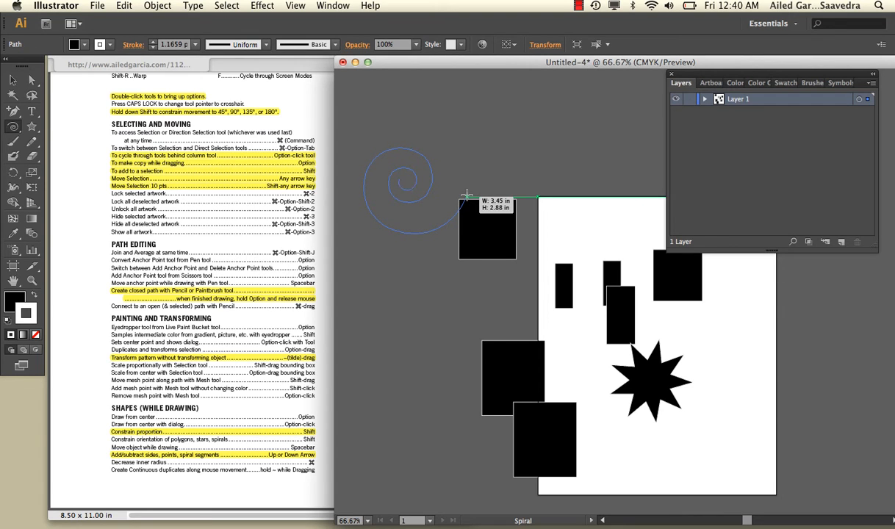
drag(466, 195, 481, 210)
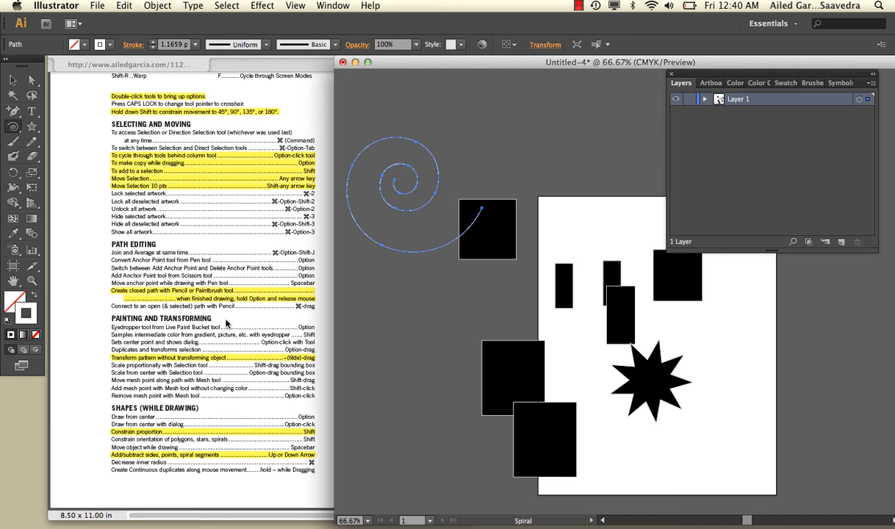
- Deselect the artwork and paint a long wavy Paintbrush stroke from the artboard's left edge past its right edge
scroll(226, 323, right, 5)
scroll(226, 323, up, 10)
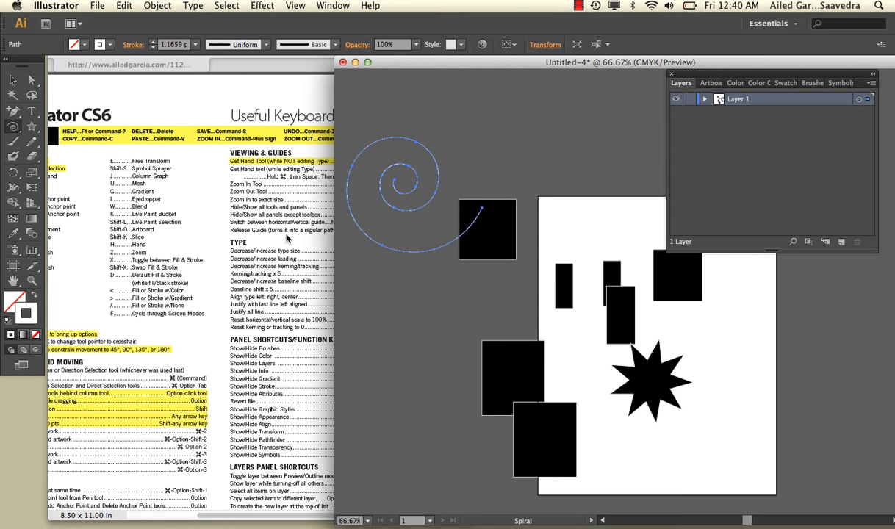
key(super+shift+a)
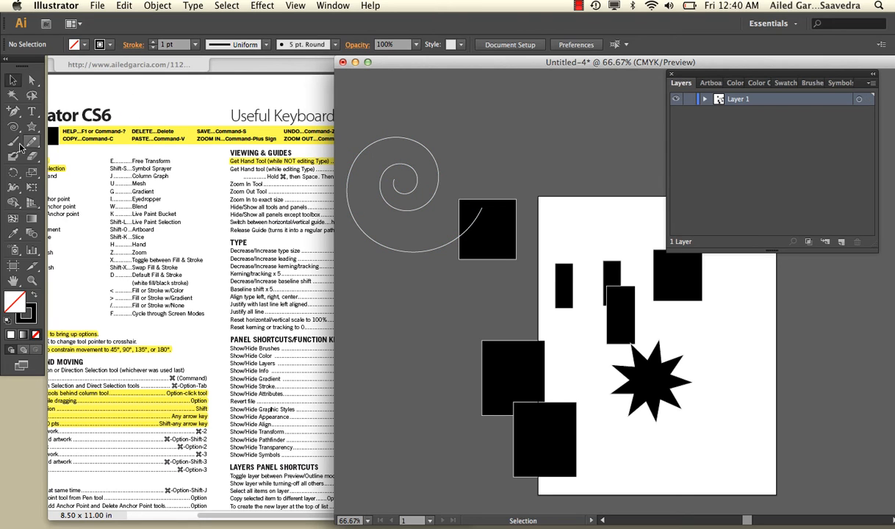
key(b)
mouse_move(538, 244)
mouse_down()
mouse_move(614, 228)
mouse_move(647, 265)
mouse_move(655, 302)
mouse_move(664, 292)
mouse_move(669, 343)
mouse_move(711, 325)
mouse_move(813, 321)
mouse_move(894, 300)
mouse_up()
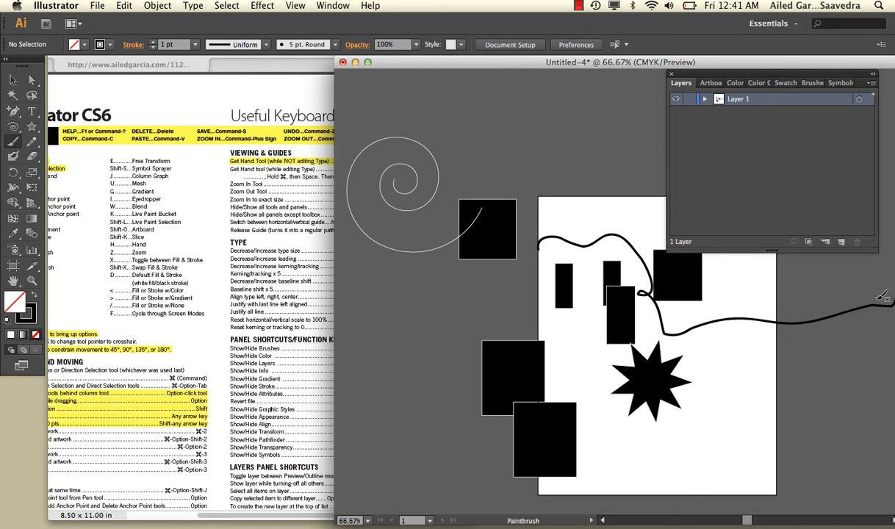
- Pan the artboard up and left with the temporary Hand tool and look over the lower shortcut sections
mouse_move(834, 286)
mouse_down()
mouse_move(779, 298)
mouse_move(695, 268)
mouse_move(772, 295)
mouse_move(777, 195)
mouse_move(777, 217)
mouse_up()
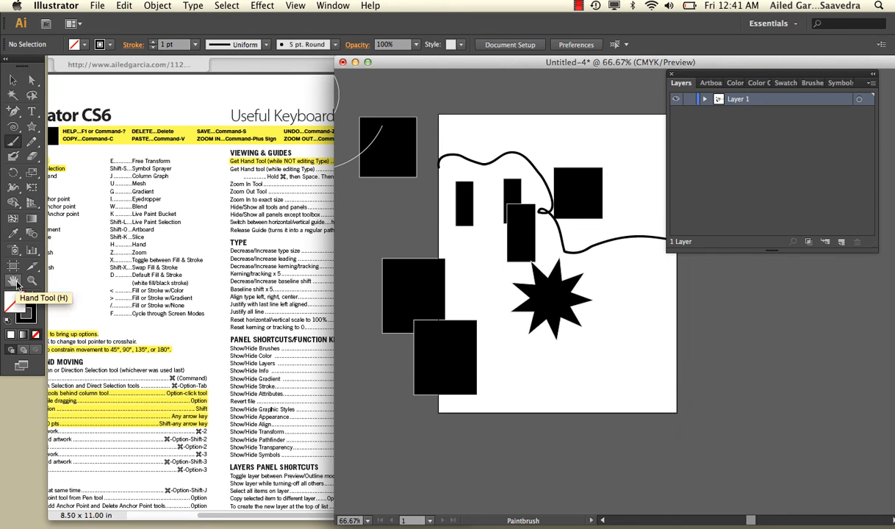
scroll(244, 260, down, 8)
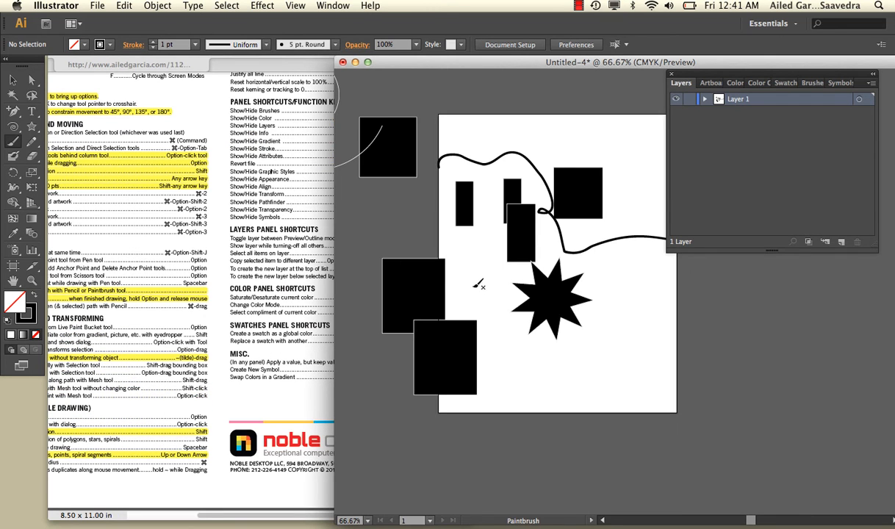
- Draw a wide rectangle below the star on the artboard and fill it with the brown swirl pattern swatch
drag(34, 131, 50, 126)
drag(491, 320, 600, 395)
click(778, 84)
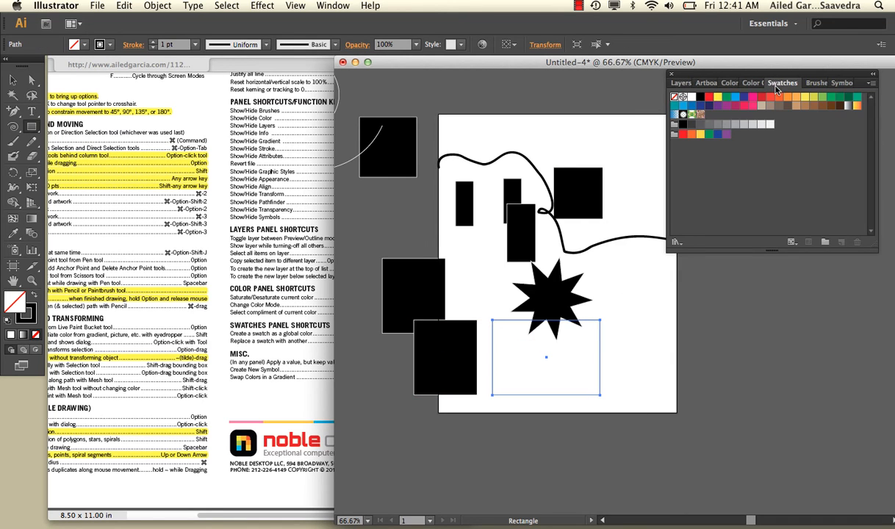
click(700, 115)
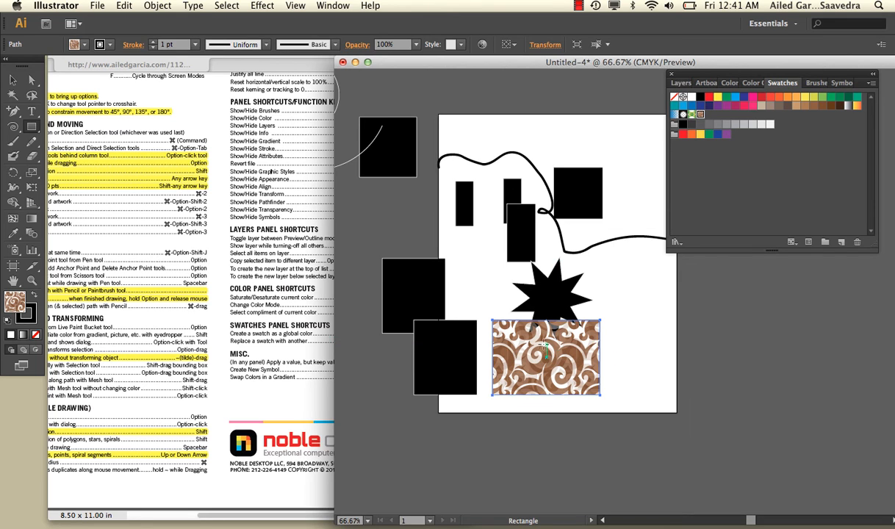
- Shear only the swirl pattern inside the rectangle with the Shear tool, leaving the outline in place, and undo the shear
drag(32, 172, 55, 188)
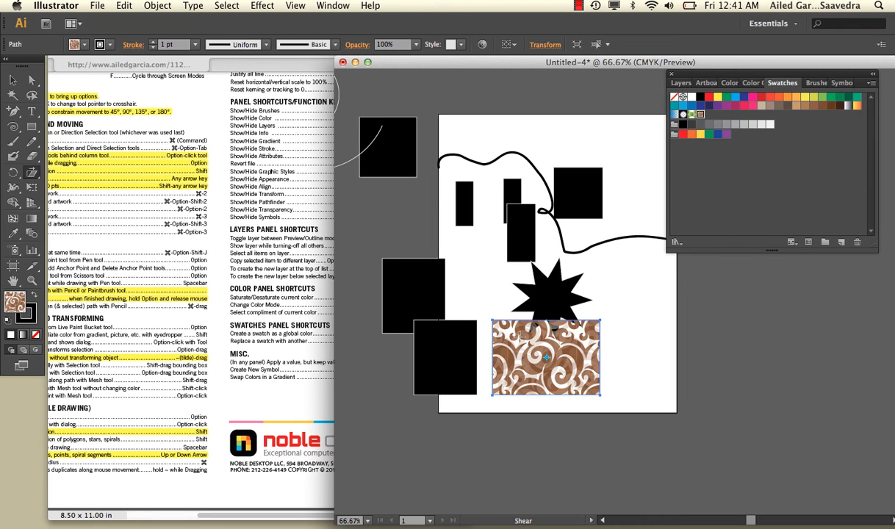
drag(515, 335, 521, 333)
drag(534, 339, 539, 338)
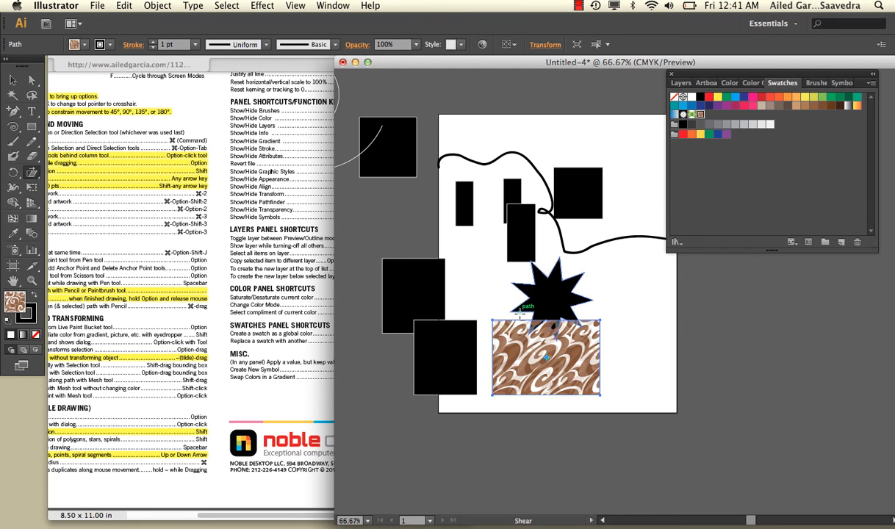
key(super+z)
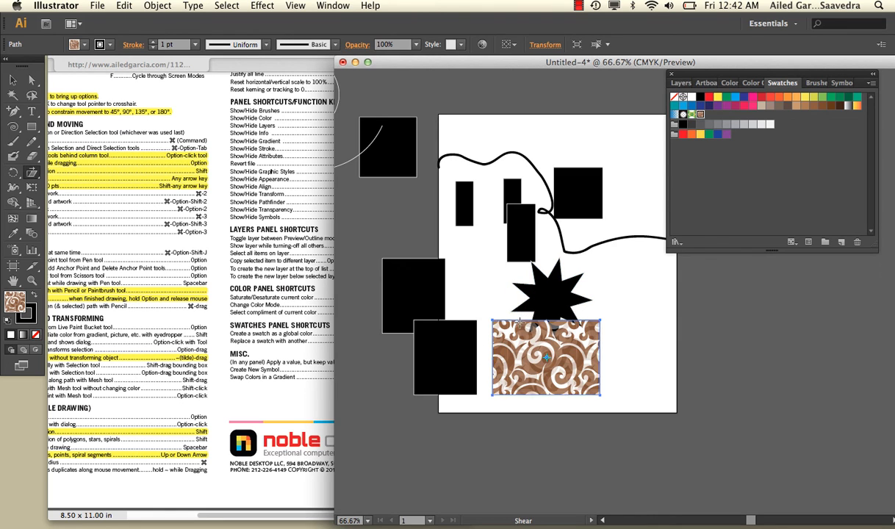
- Shear the rectangle's outline horizontally into a right-leaning parallelogram without shearing its swirl pattern
drag(519, 316, 553, 317)
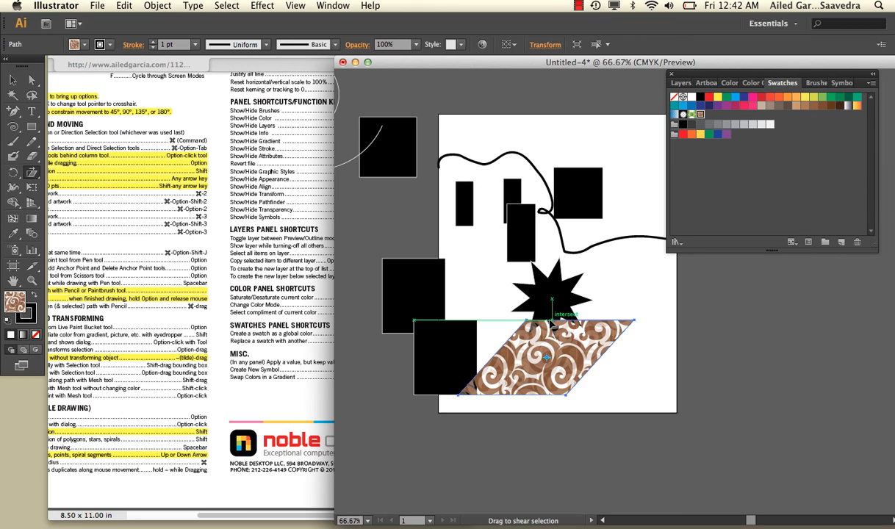